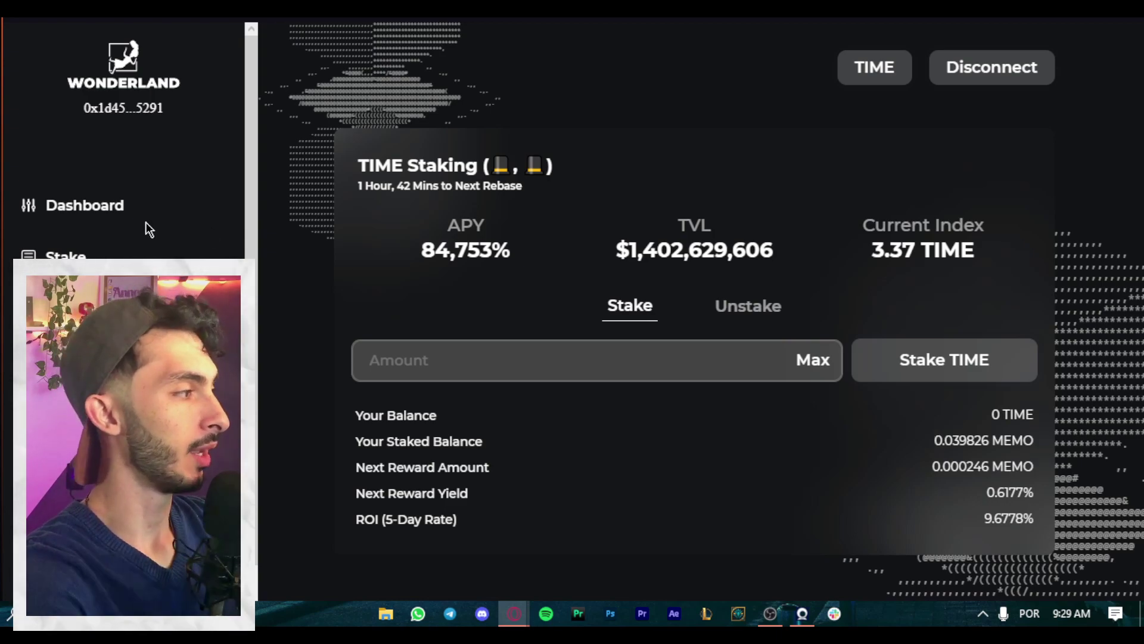
View the Wonderland dashboard, return to the staking page and copy the staked MEMO balance figure
{"action": "left_click", "coordinate": [107, 206]}
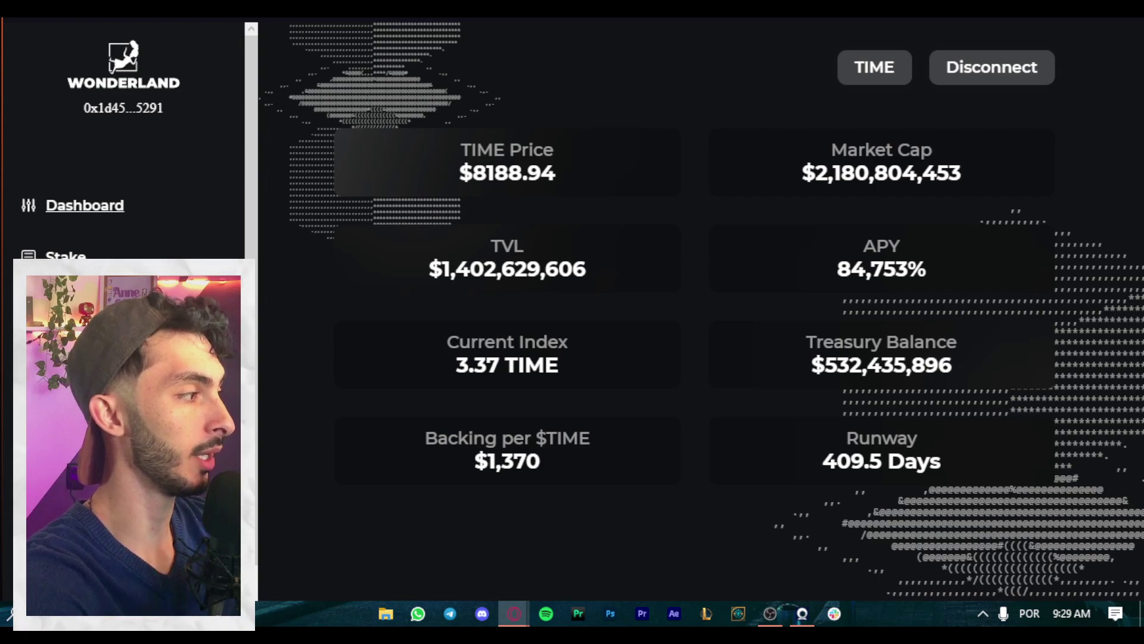
{"action": "left_click", "coordinate": [97, 254]}
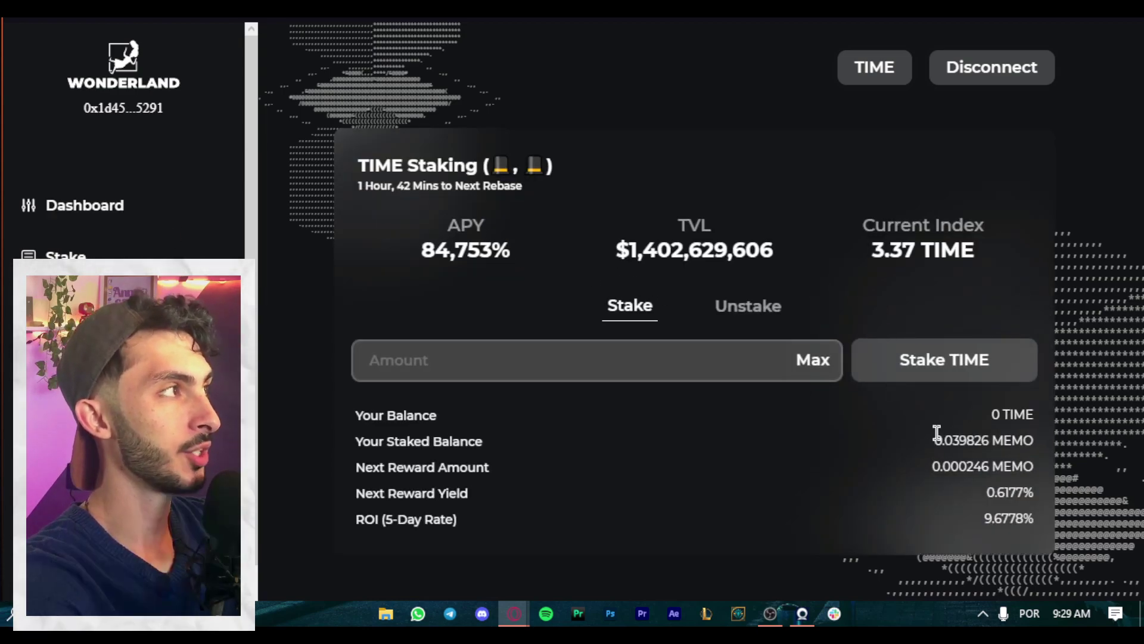
{"action": "left_click_drag", "start_coordinate": [934, 438], "coordinate": [987, 439]}
{"action": "key", "text": "ctrl+c"}
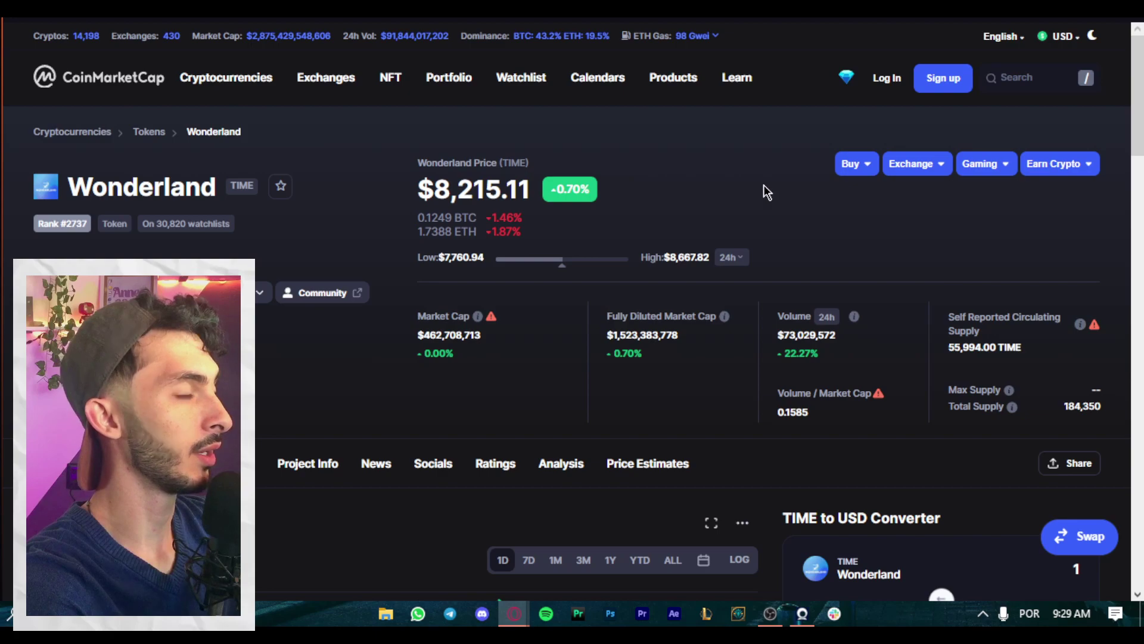
Convert 0.039826 TIME to US dollars in CoinMarketCap's TIME to USD converter
{"action": "scroll", "coordinate": [812, 158], "scroll_direction": "down", "scroll_amount": 5}
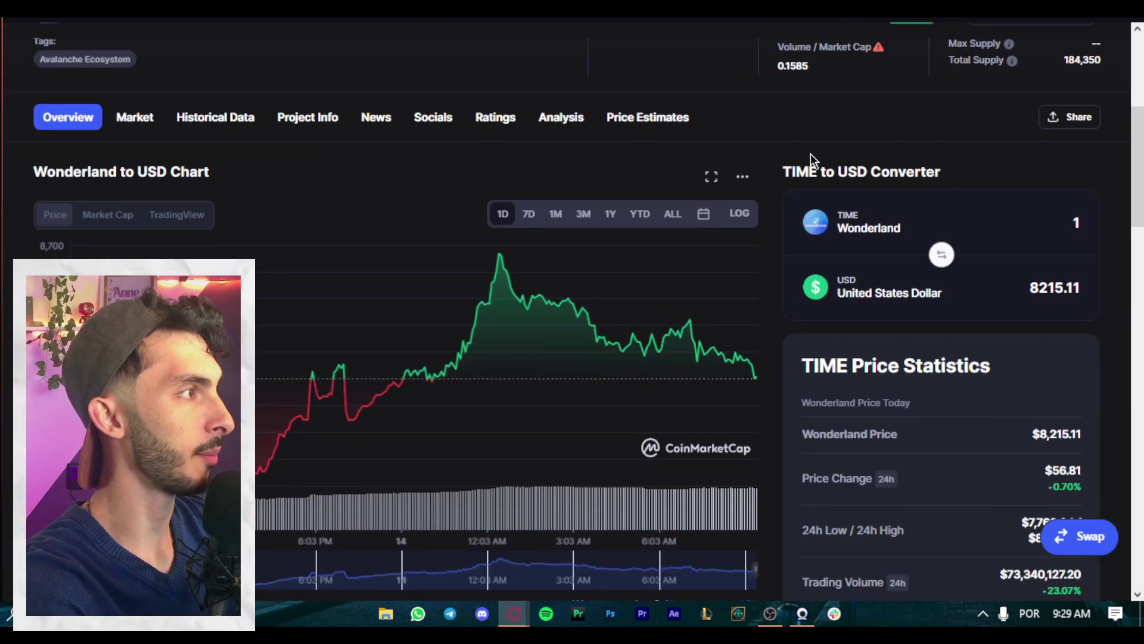
{"action": "double_click", "coordinate": [1078, 224]}
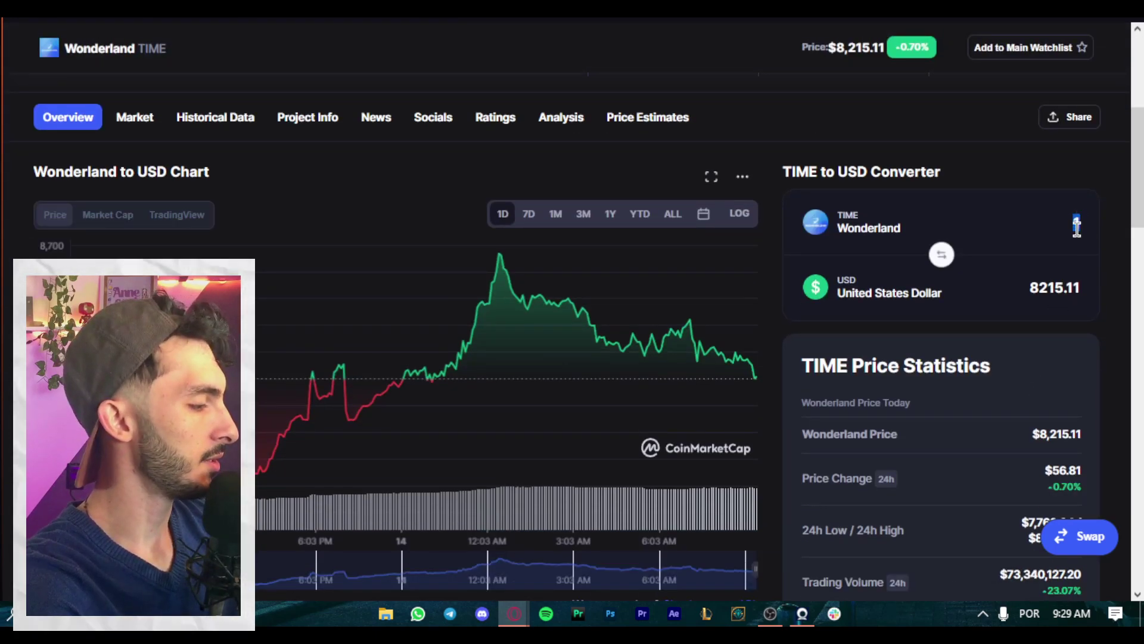
{"action": "key", "text": "ctrl+v"}
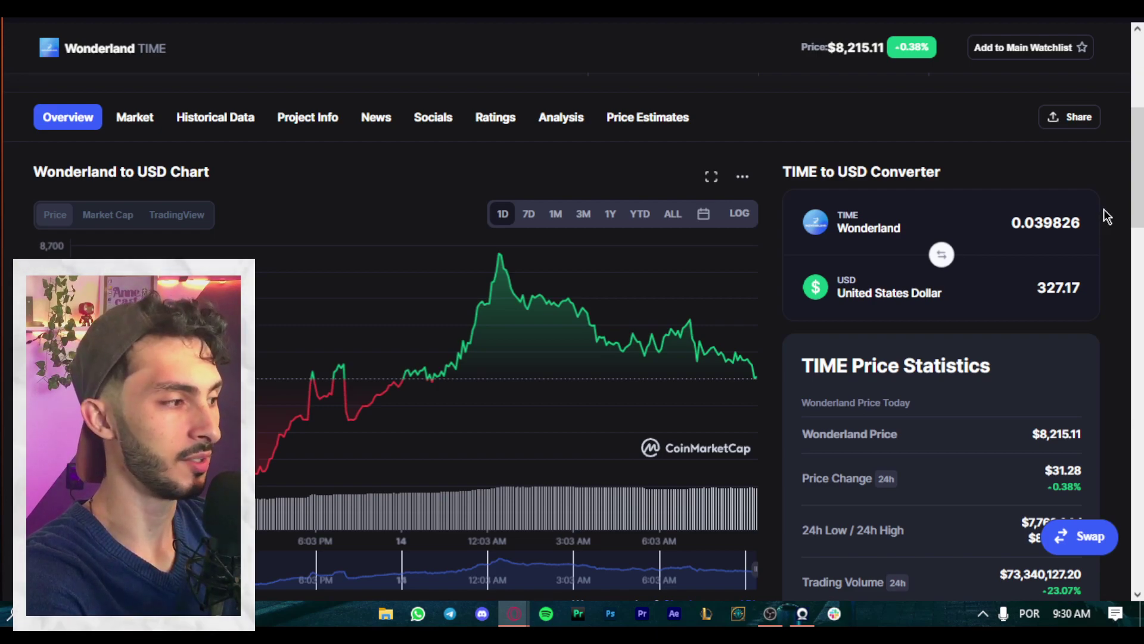
Set the Wonderland price chart to the 7D range and examine the recent price movement and market statistics
{"action": "left_click", "coordinate": [529, 213]}
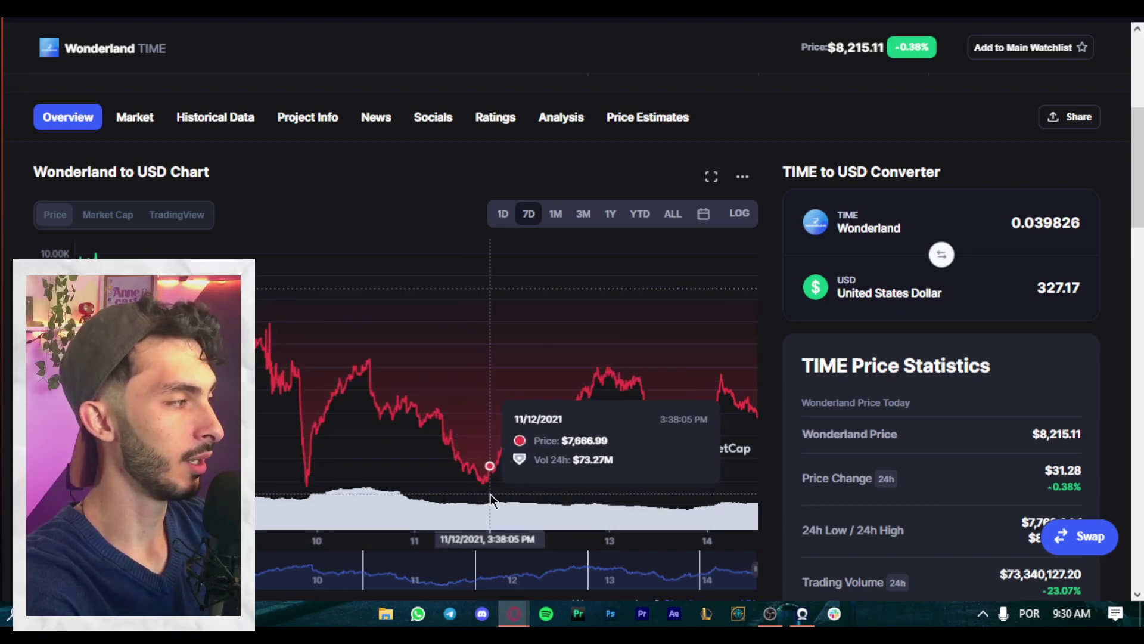
{"action": "scroll", "coordinate": [894, 316], "scroll_direction": "up", "scroll_amount": 5}
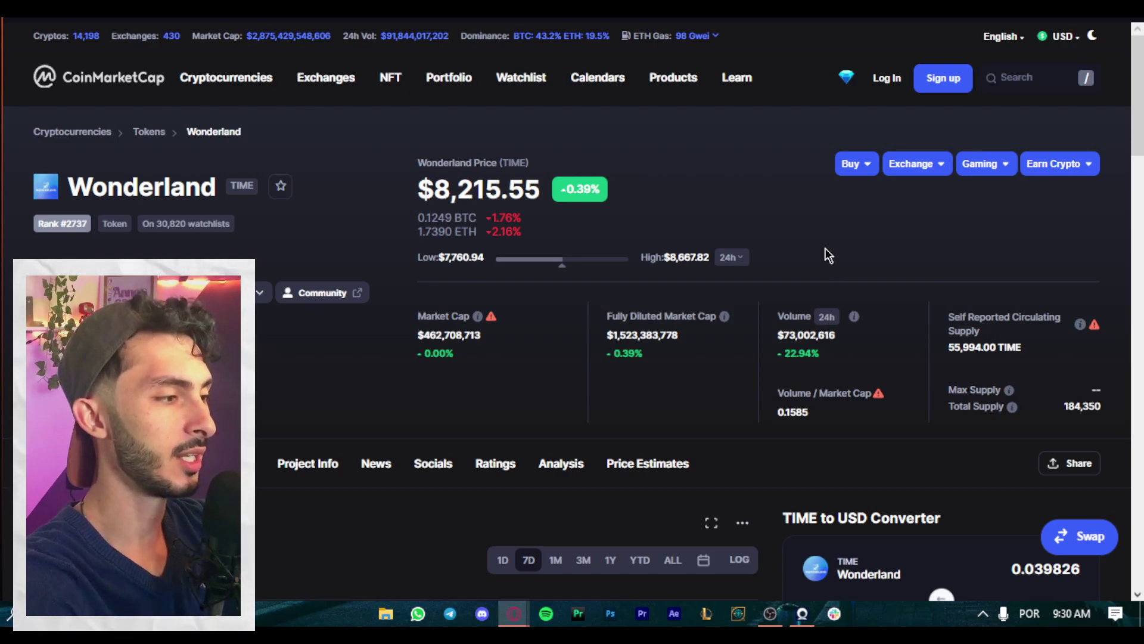
{"action": "scroll", "coordinate": [826, 252], "scroll_direction": "down", "scroll_amount": 4}
{"action": "scroll", "coordinate": [833, 248], "scroll_direction": "up", "scroll_amount": 6}
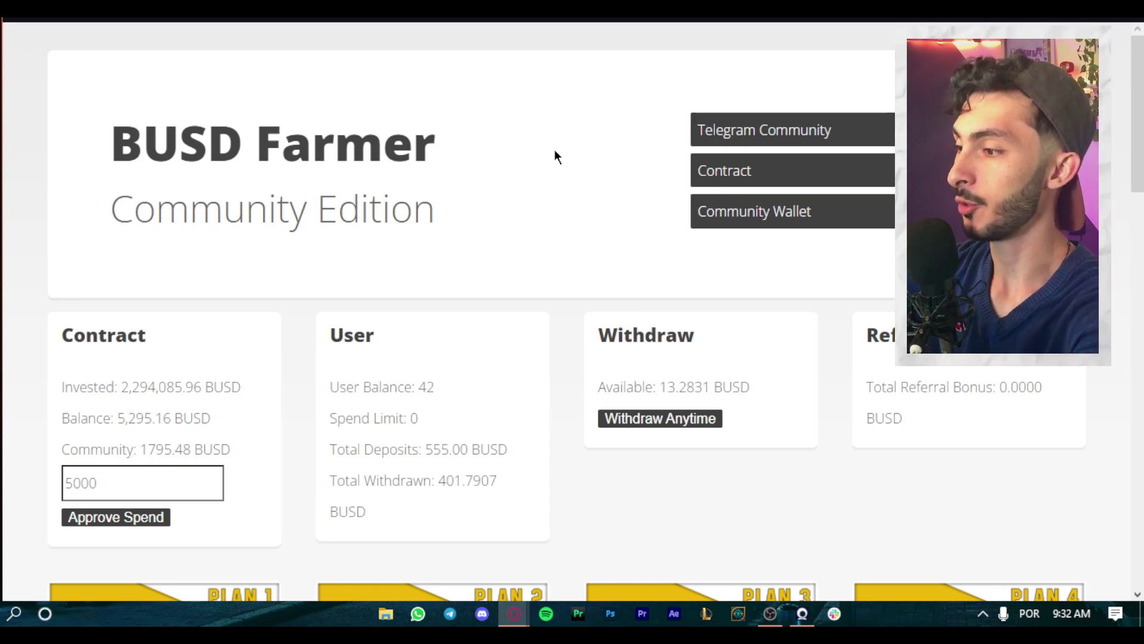
Switch to BUSD Farmer and review the account's invested plans, rates and start dates
{"action": "scroll", "coordinate": [506, 281], "scroll_direction": "down", "scroll_amount": 12}
{"action": "scroll", "coordinate": [481, 279], "scroll_direction": "up", "scroll_amount": 2}
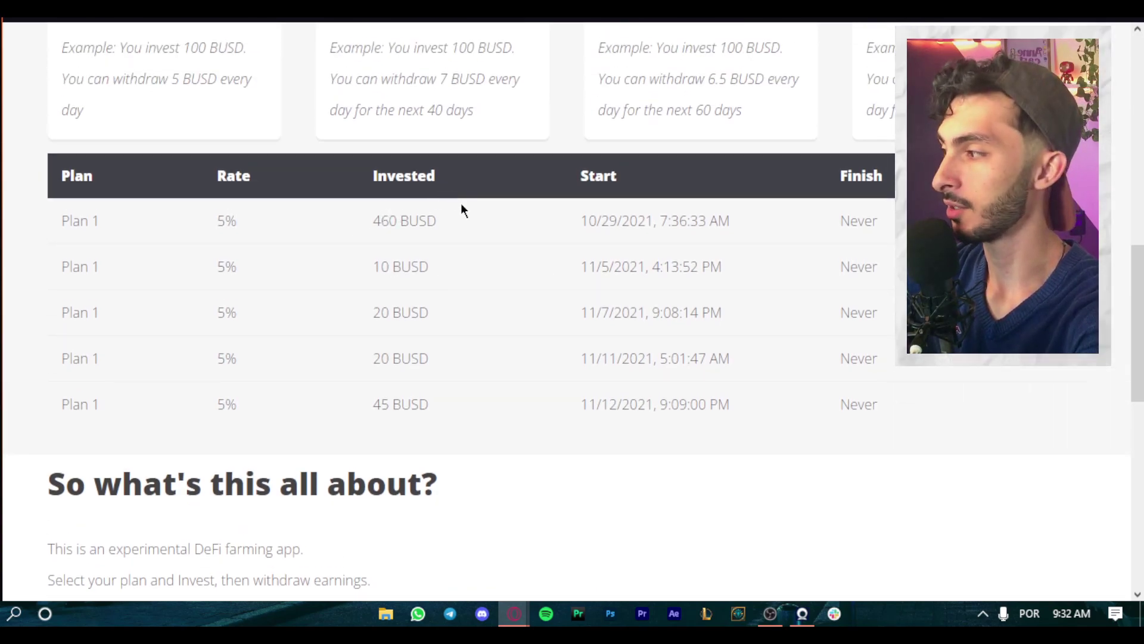
{"action": "scroll", "coordinate": [465, 208], "scroll_direction": "up", "scroll_amount": 10}
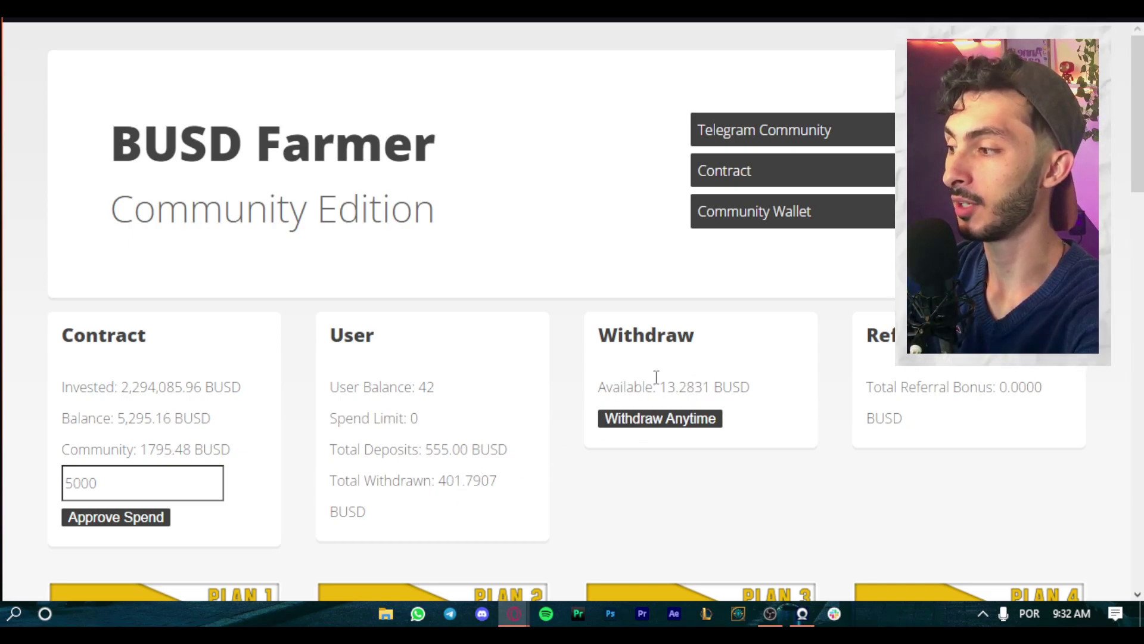
Request a withdrawal of the available BUSD earnings and review the table of Plan 1 deposits
{"action": "left_click", "coordinate": [664, 422]}
{"action": "scroll", "coordinate": [723, 334], "scroll_direction": "down", "scroll_amount": 12}
{"action": "scroll", "coordinate": [630, 303], "scroll_direction": "up", "scroll_amount": 2}
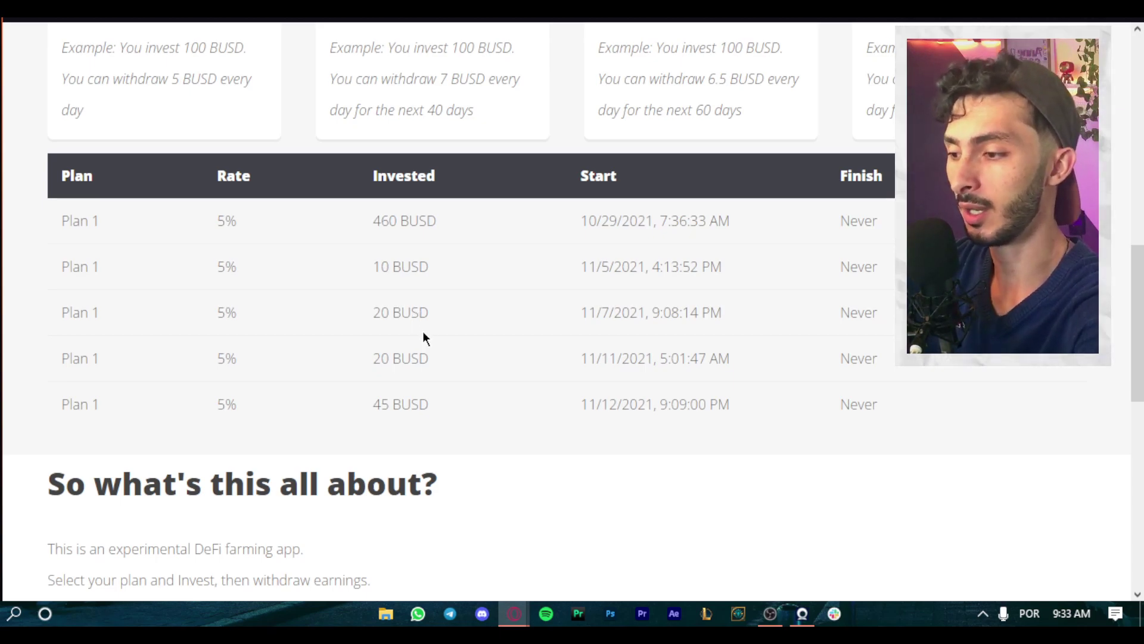
{"action": "scroll", "coordinate": [423, 337], "scroll_direction": "up", "scroll_amount": 10}
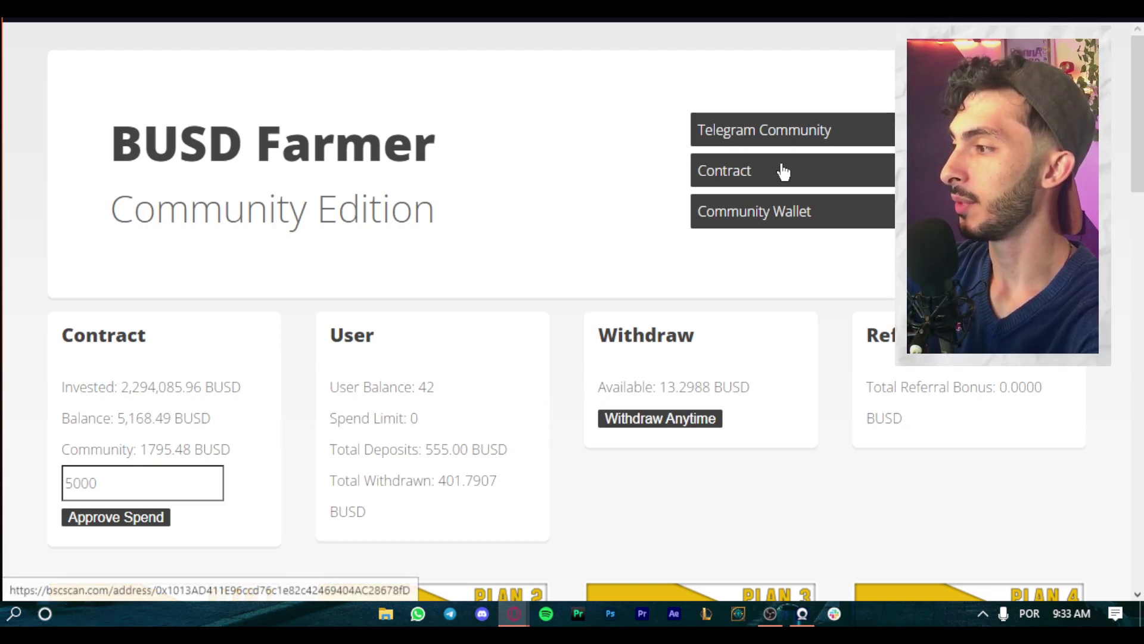
Open the BUSD Farmer community wallet in the blockchain explorer, examine its balance and transactions, and close the page
{"action": "left_click", "coordinate": [782, 221]}
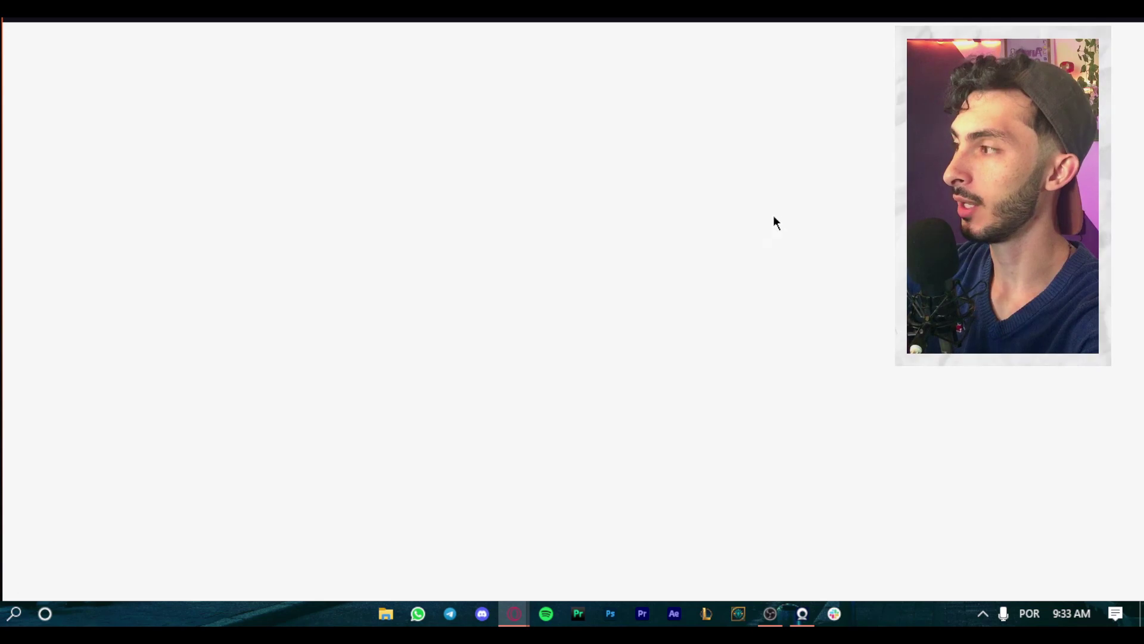
{"action": "scroll", "coordinate": [410, 207], "scroll_direction": "down", "scroll_amount": 2}
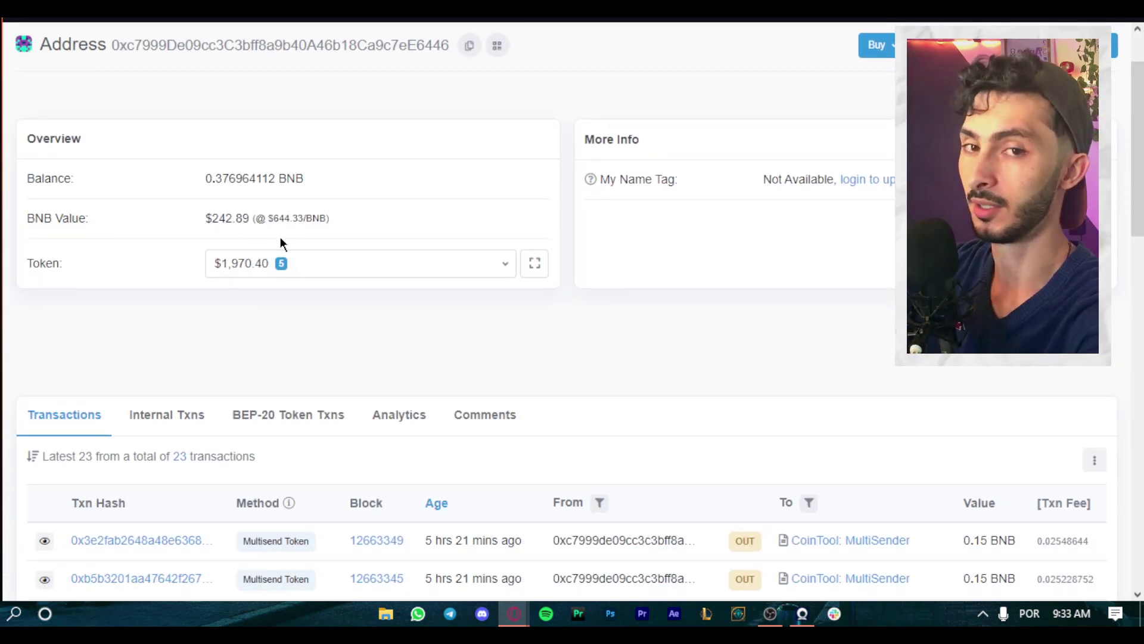
{"action": "key", "text": "ctrl+w"}
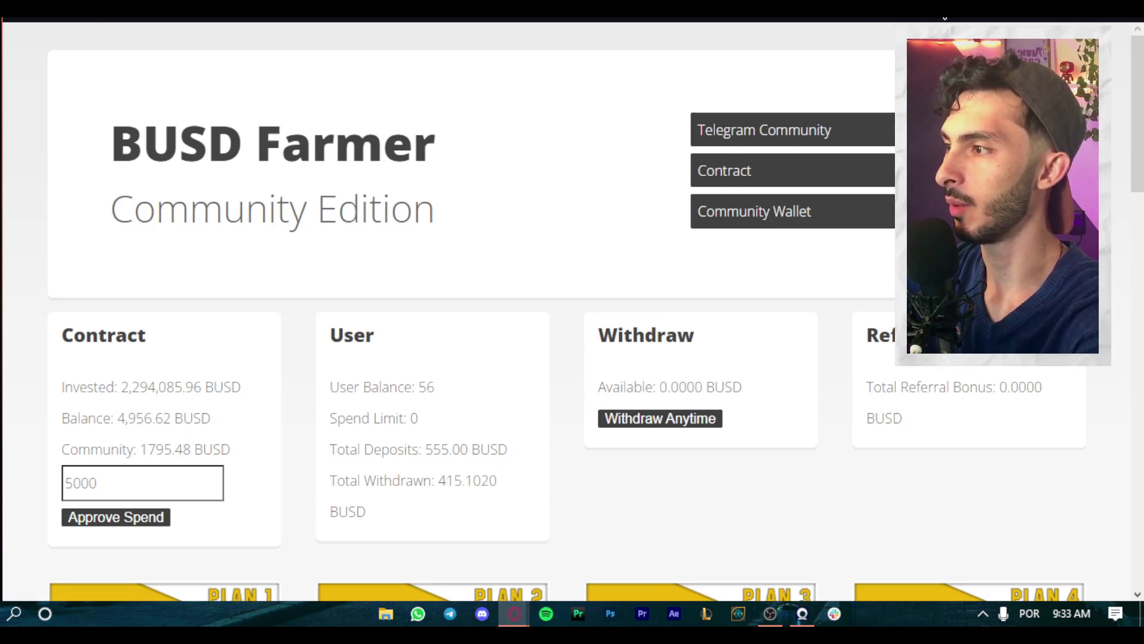
Check the BUSD balance among the MetaMask wallet's assets on Binance Smart Chain, and close the wallet
{"action": "left_click", "coordinate": [945, 18]}
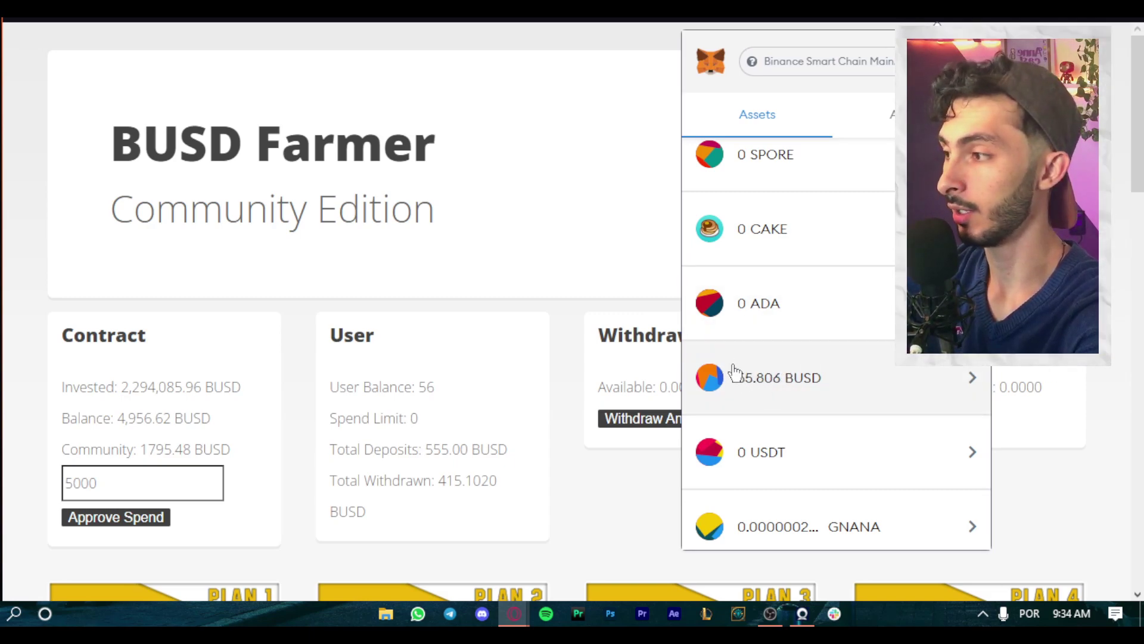
{"action": "left_click", "coordinate": [649, 294]}
{"action": "scroll", "coordinate": [170, 318], "scroll_direction": "down", "scroll_amount": 1}
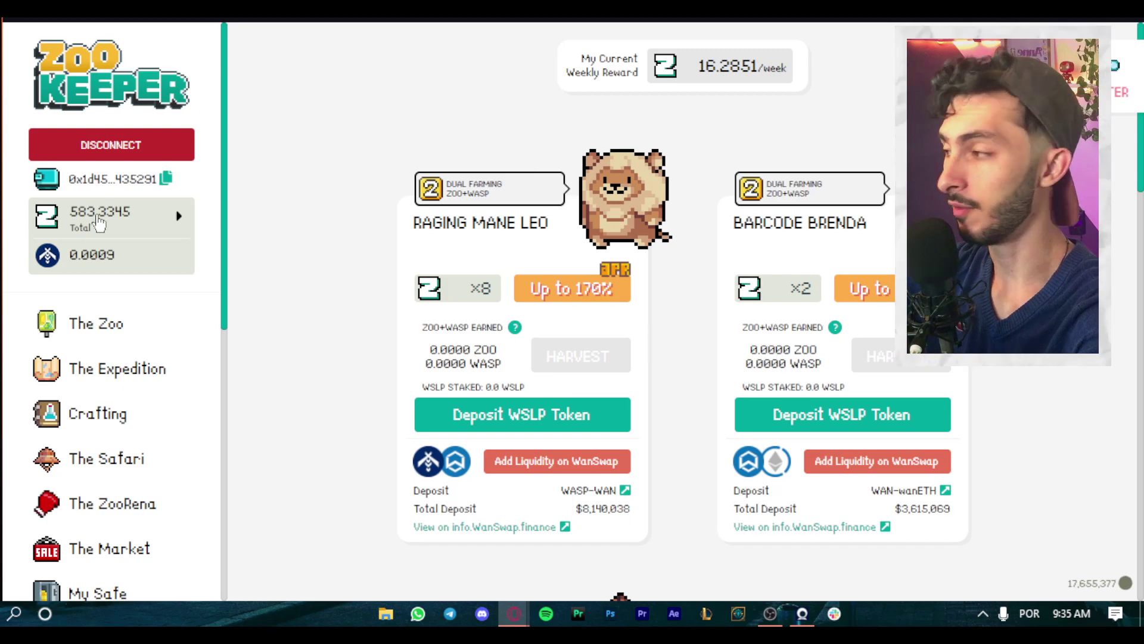
Switch to ZooKeeper and examine the wallet's ZOO balance and the current ZOO token price
{"action": "scroll", "coordinate": [84, 245], "scroll_direction": "down", "scroll_amount": 8}
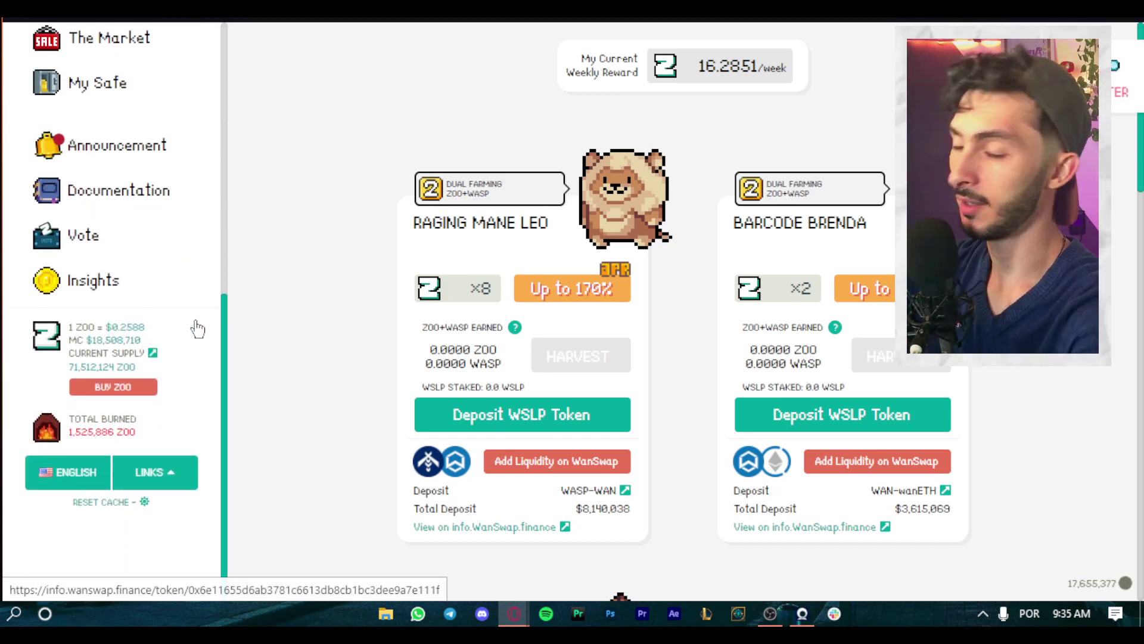
{"action": "scroll", "coordinate": [165, 291], "scroll_direction": "up", "scroll_amount": 5}
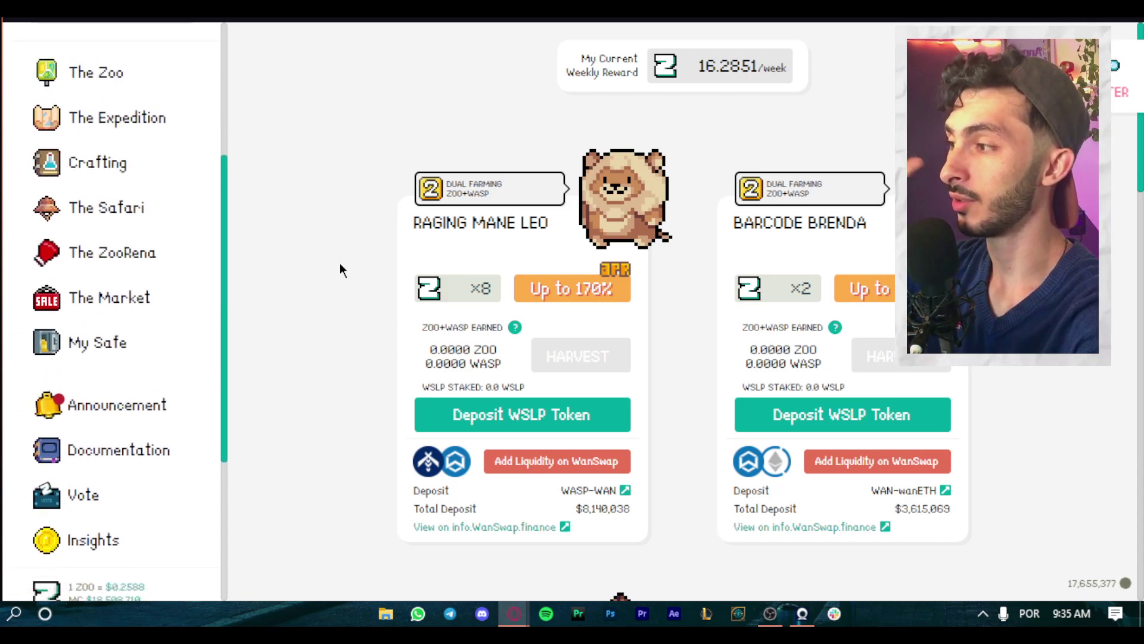
{"action": "scroll", "coordinate": [179, 270], "scroll_direction": "up", "scroll_amount": 5}
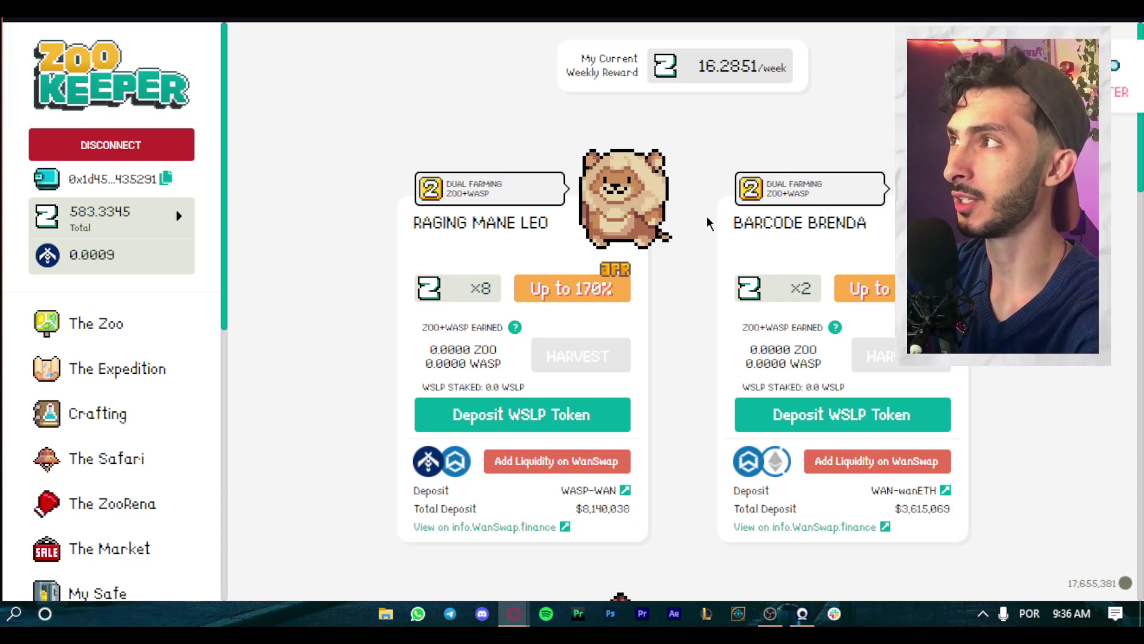
Harvest the ZOO and WASP rewards earned in the Tony Stripes farm and approve the transaction in MetaMask
{"action": "scroll", "coordinate": [710, 222], "scroll_direction": "down", "scroll_amount": 15}
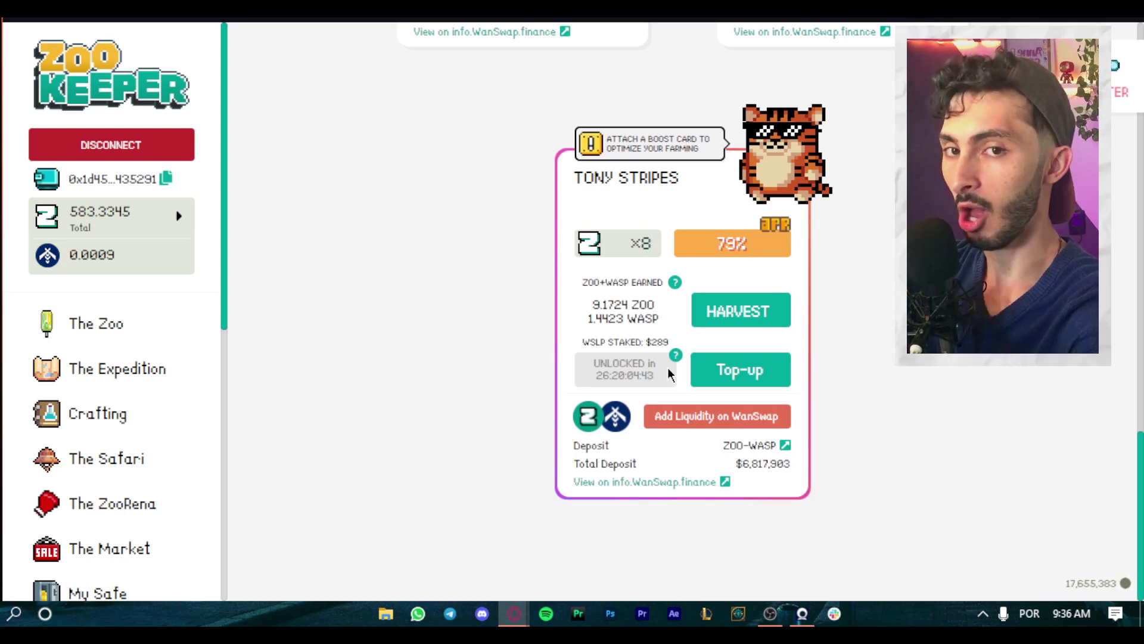
{"action": "mouse_move", "coordinate": [677, 358]}
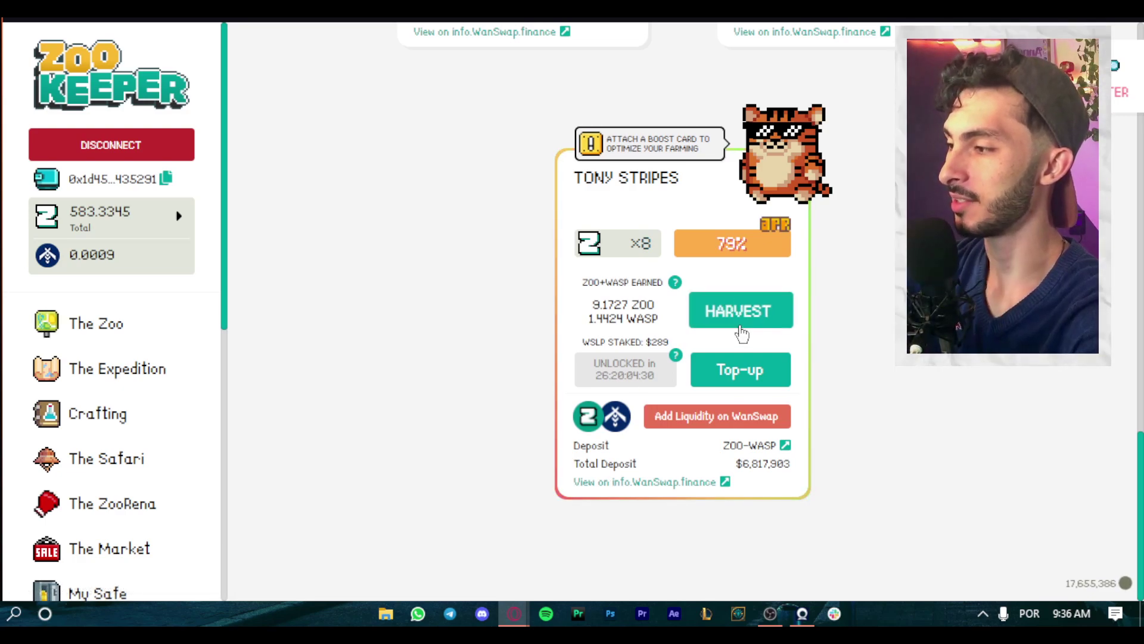
{"action": "mouse_move", "coordinate": [676, 291]}
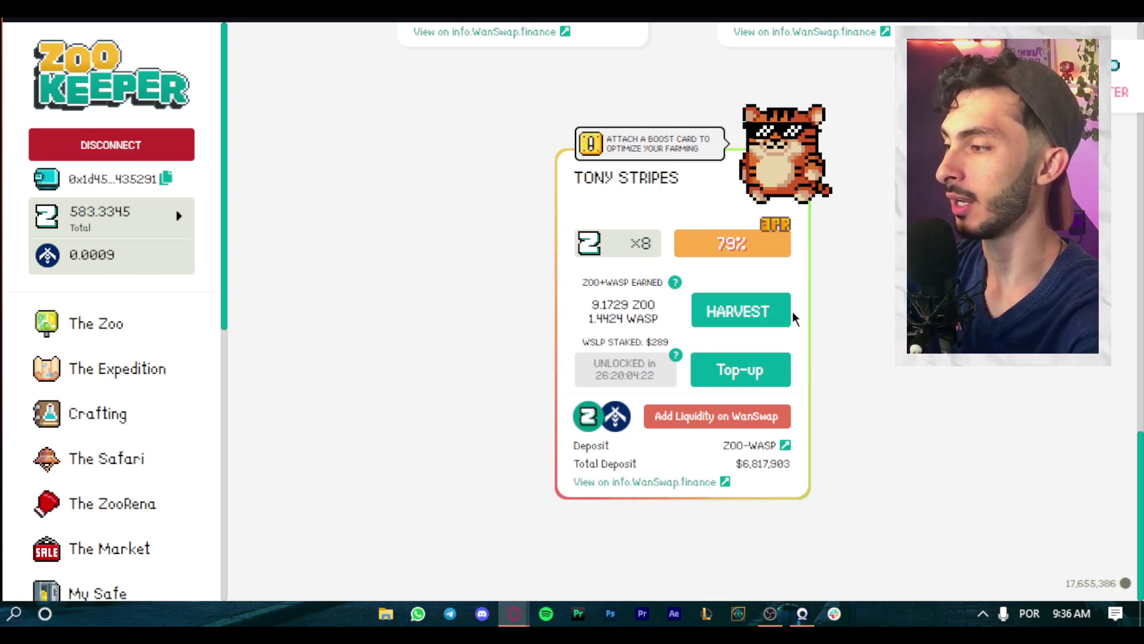
{"action": "left_click", "coordinate": [762, 308]}
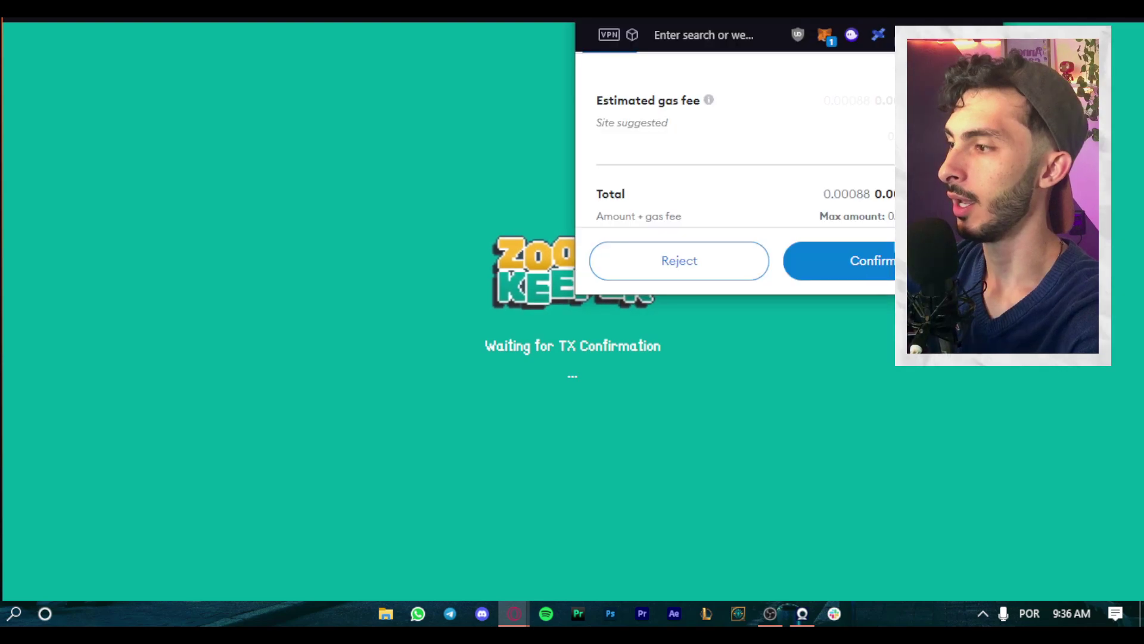
{"action": "left_click", "coordinate": [873, 263]}
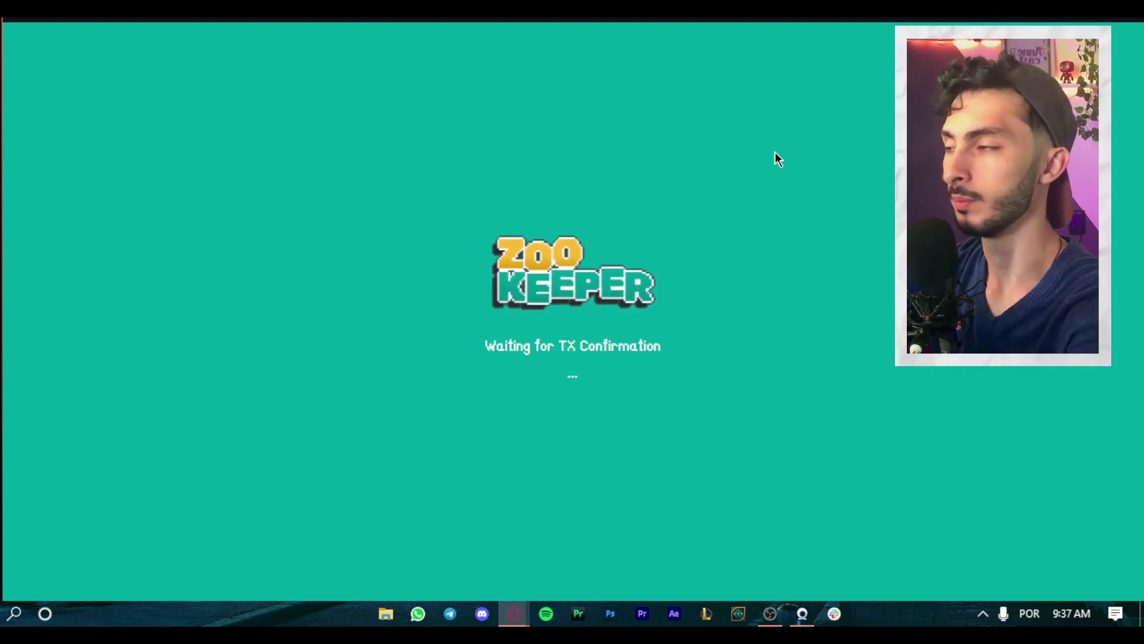
Examine the Tony Stripes farm's earned rewards, staked amount and unlock time after the harvest
{"action": "scroll", "coordinate": [792, 258], "scroll_direction": "down", "scroll_amount": 10}
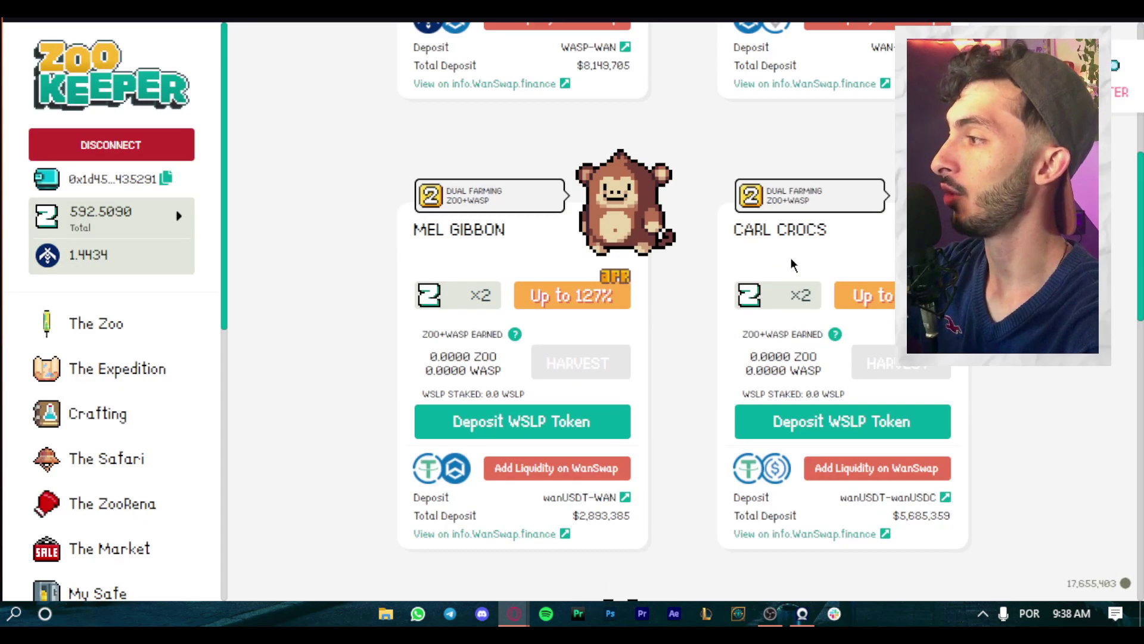
{"action": "scroll", "coordinate": [802, 253], "scroll_direction": "up", "scroll_amount": 10}
{"action": "scroll", "coordinate": [802, 254], "scroll_direction": "down", "scroll_amount": 15}
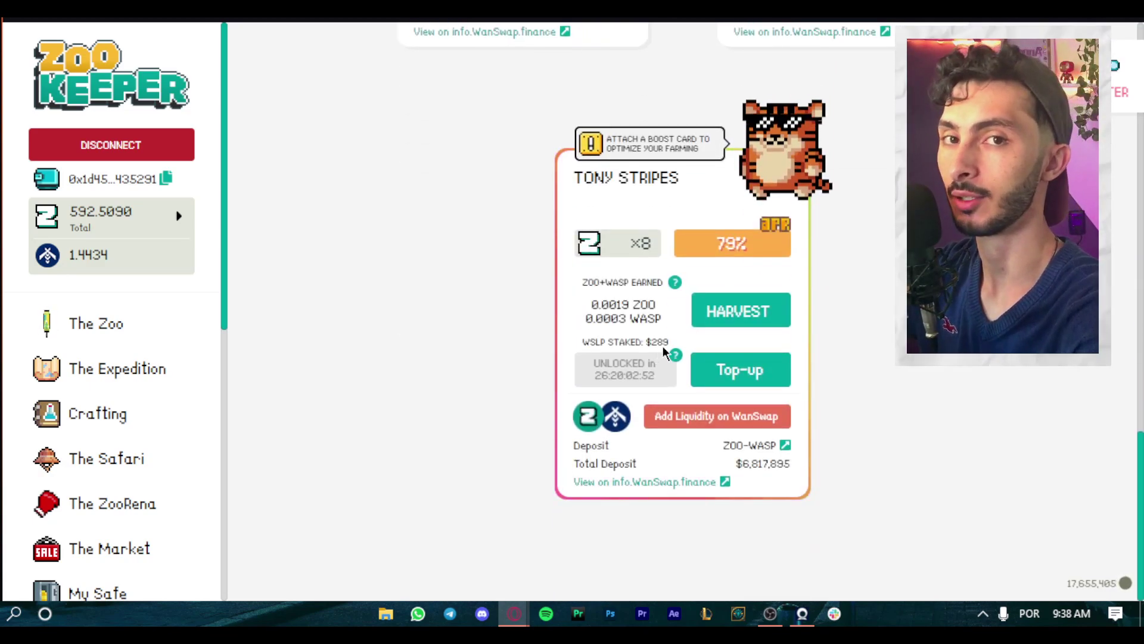
{"action": "scroll", "coordinate": [685, 340], "scroll_direction": "up", "scroll_amount": 10}
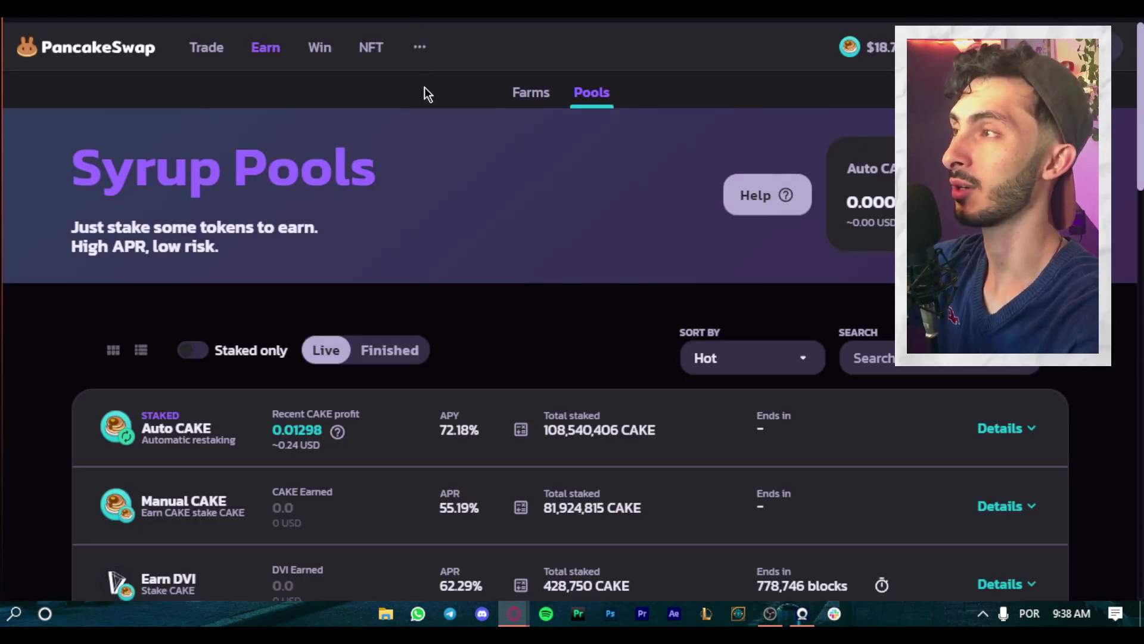
Switch to PancakeSwap's Syrup Pools, expand the Auto CAKE pool and examine its staked CAKE and recent profit
{"action": "scroll", "coordinate": [434, 111], "scroll_direction": "down", "scroll_amount": 3}
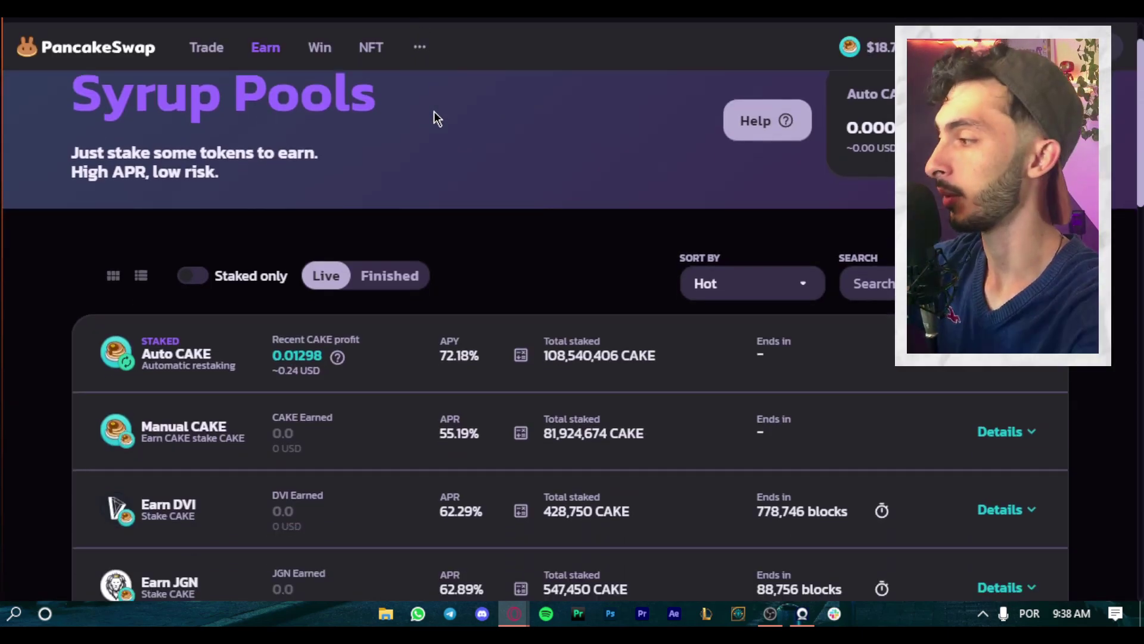
{"action": "left_click", "coordinate": [389, 279]}
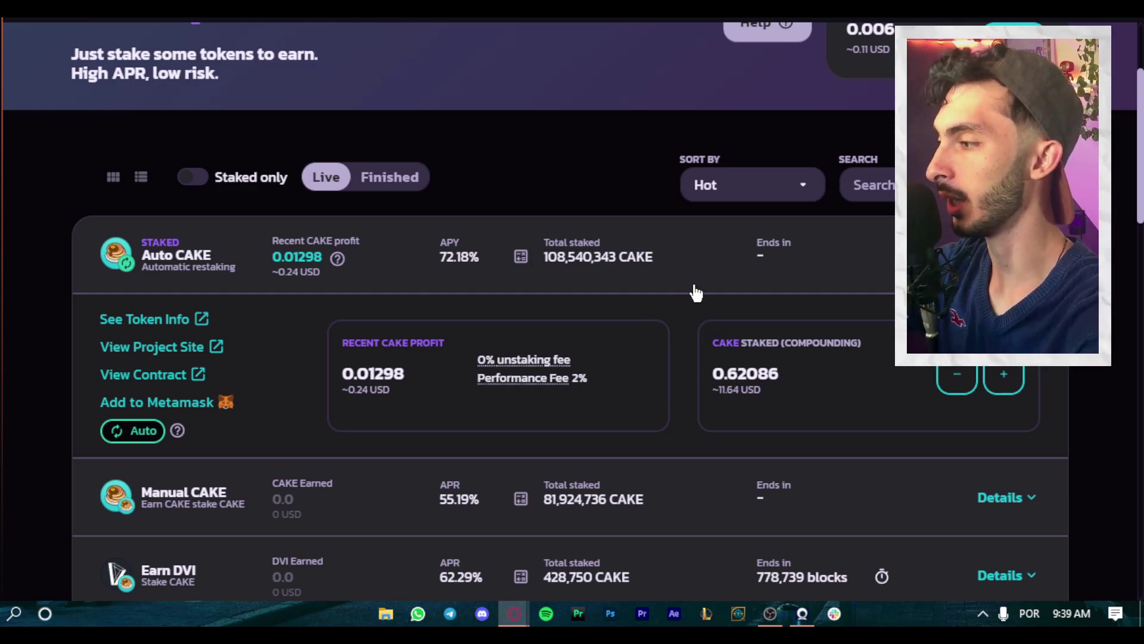
{"action": "scroll", "coordinate": [724, 304], "scroll_direction": "up", "scroll_amount": 3}
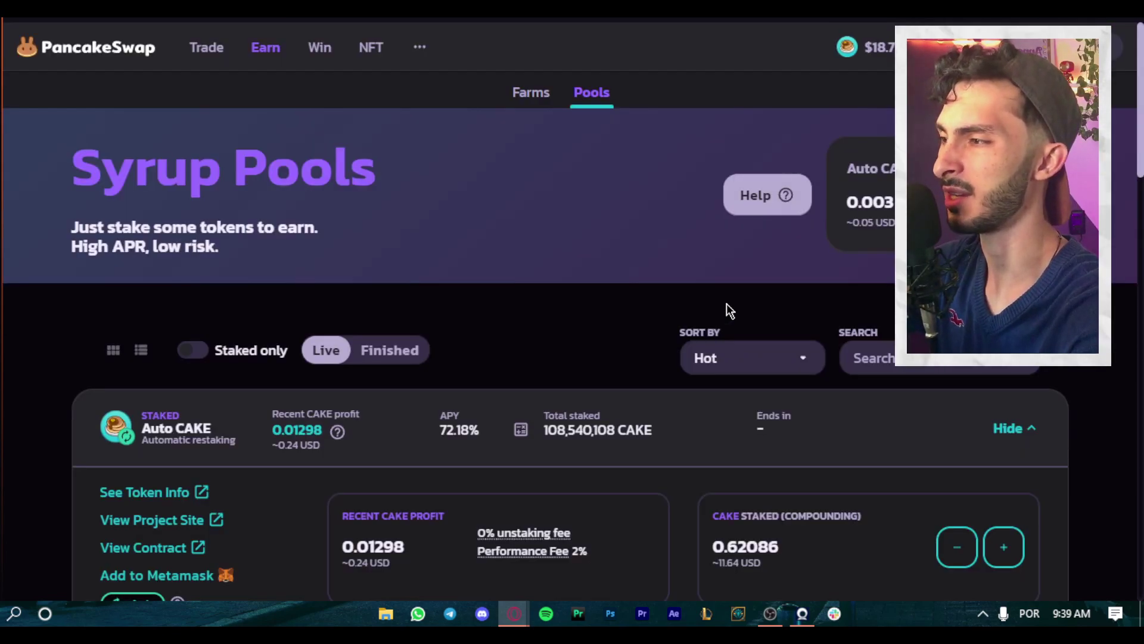
{"action": "scroll", "coordinate": [724, 322], "scroll_direction": "down", "scroll_amount": 3}
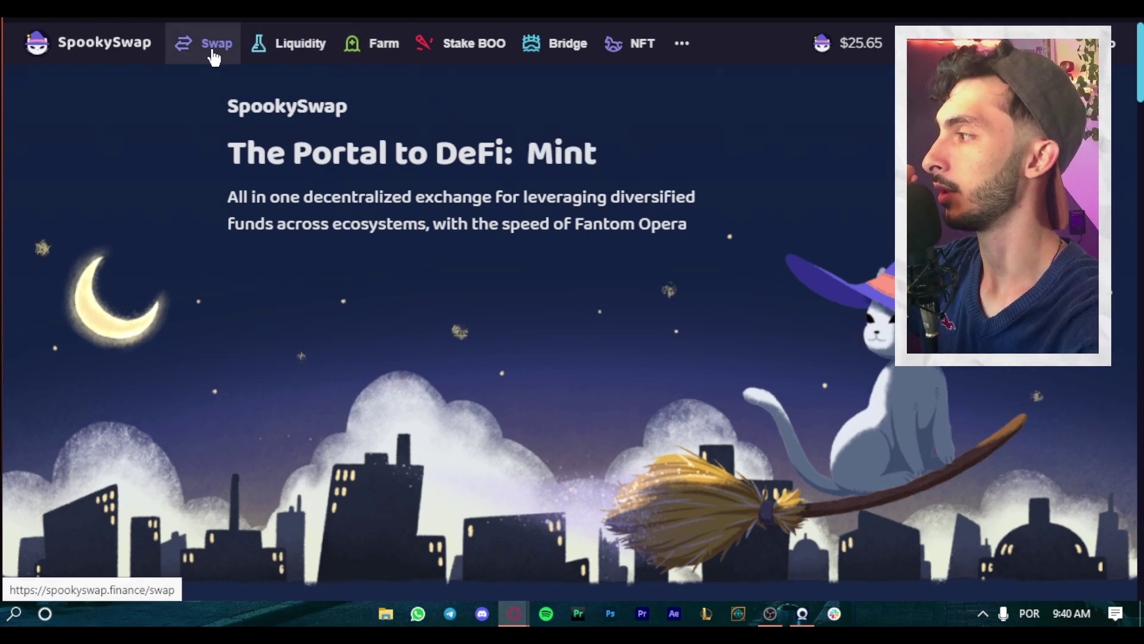
Open SpookySwap's farms and browse the active farms with their APR and liquidity
{"action": "left_click", "coordinate": [377, 48]}
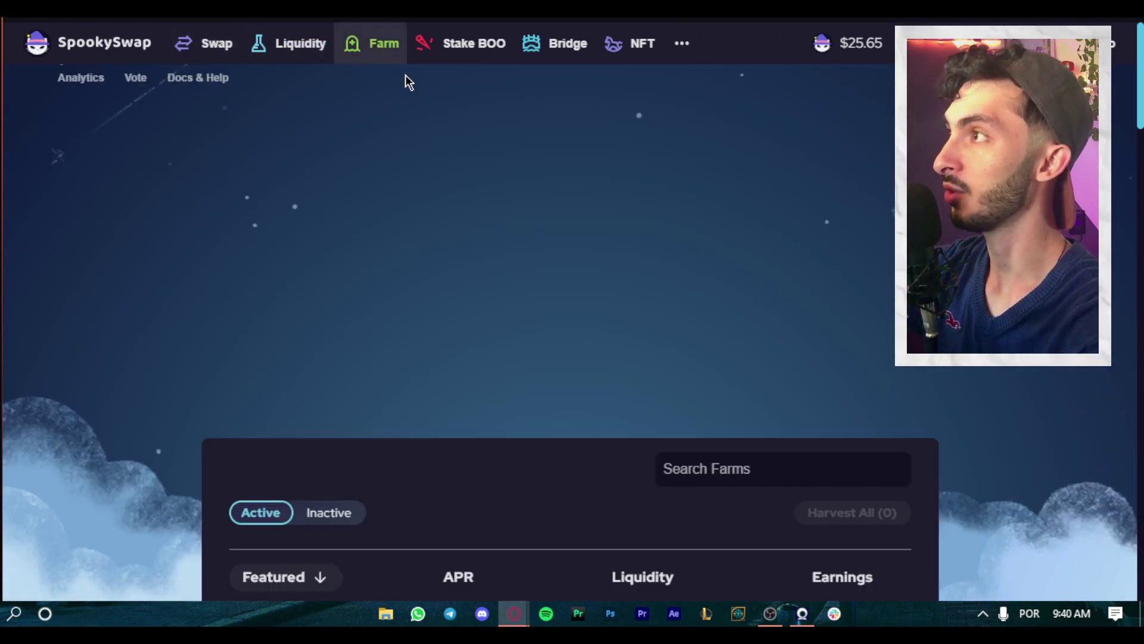
{"action": "scroll", "coordinate": [441, 564], "scroll_direction": "down", "scroll_amount": 4}
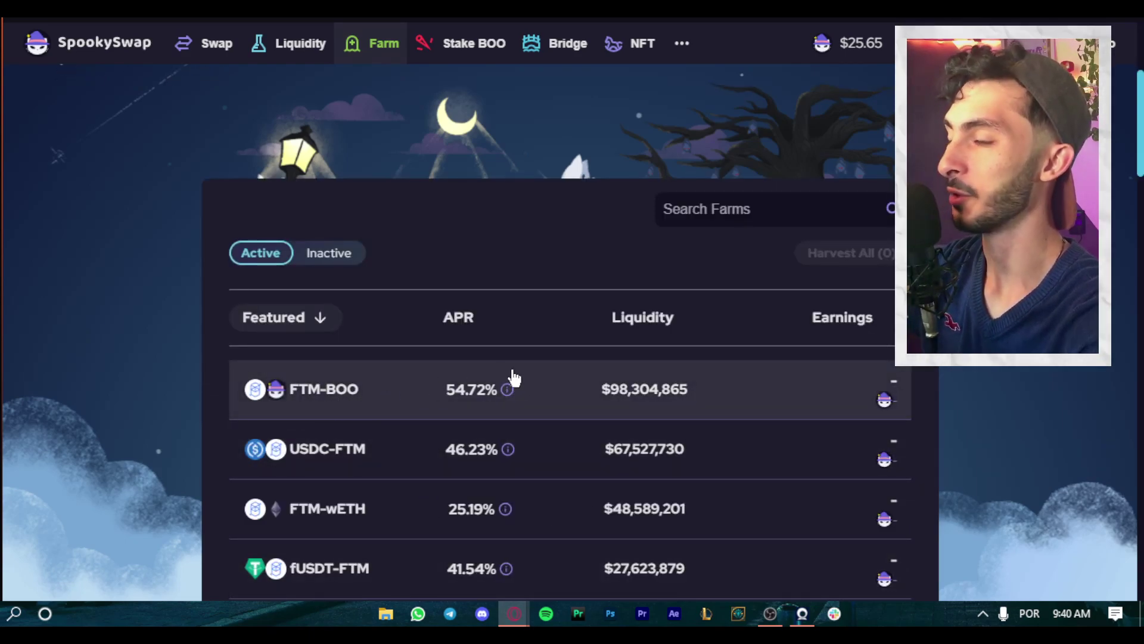
Examine the FTM-BOO farm's APR breakdown and the current BOO token price
{"action": "mouse_move", "coordinate": [509, 386]}
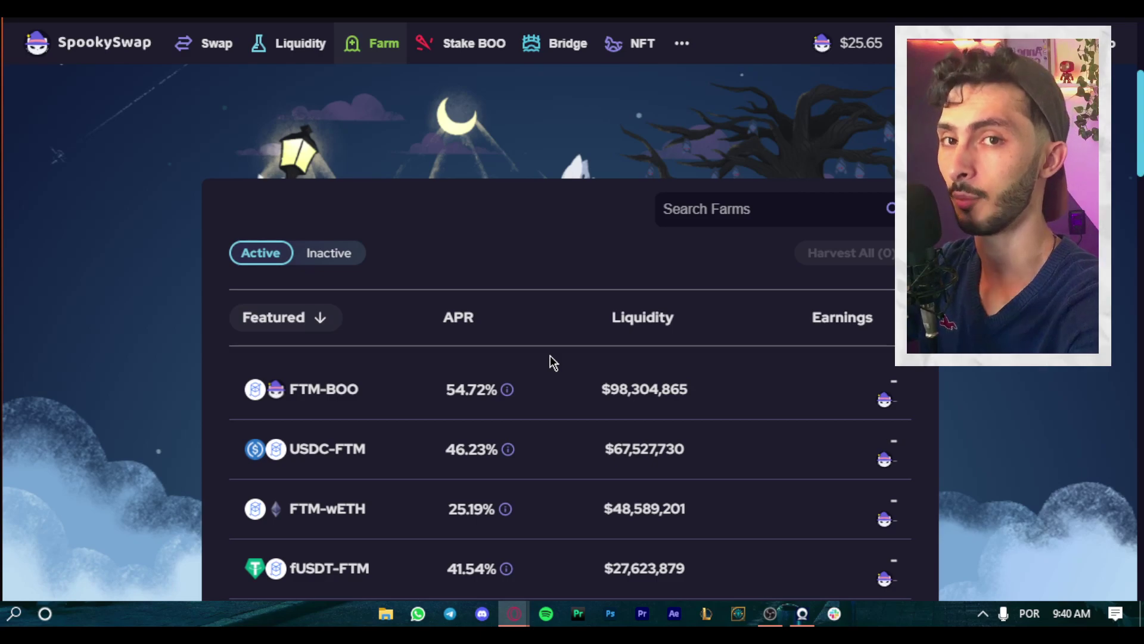
{"action": "mouse_move", "coordinate": [501, 399]}
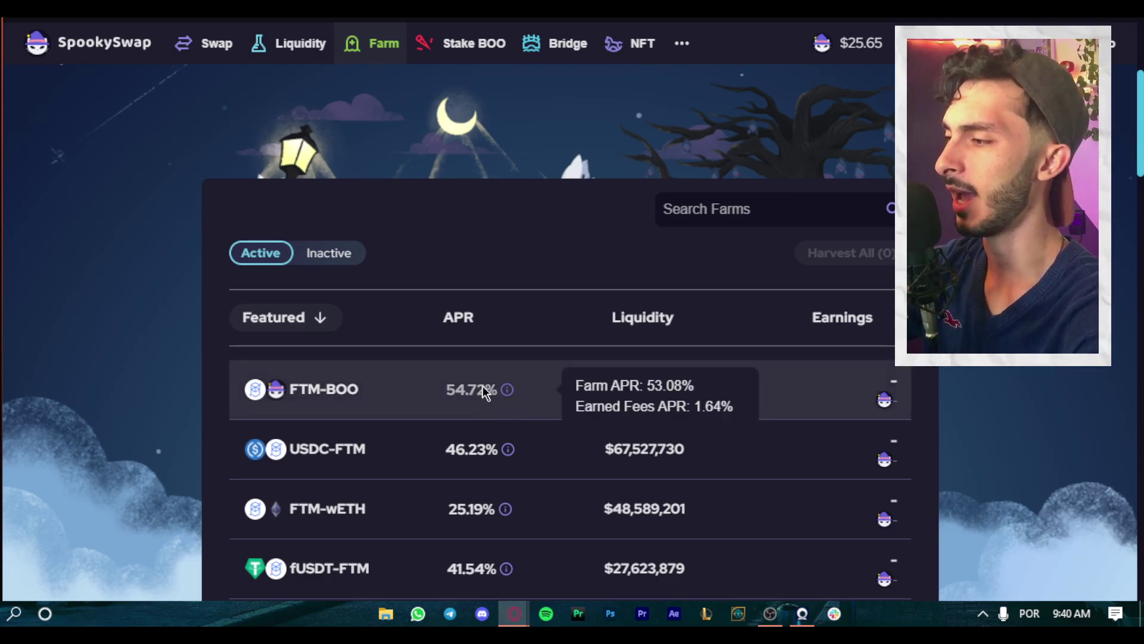
{"action": "scroll", "coordinate": [592, 351], "scroll_direction": "up", "scroll_amount": 4}
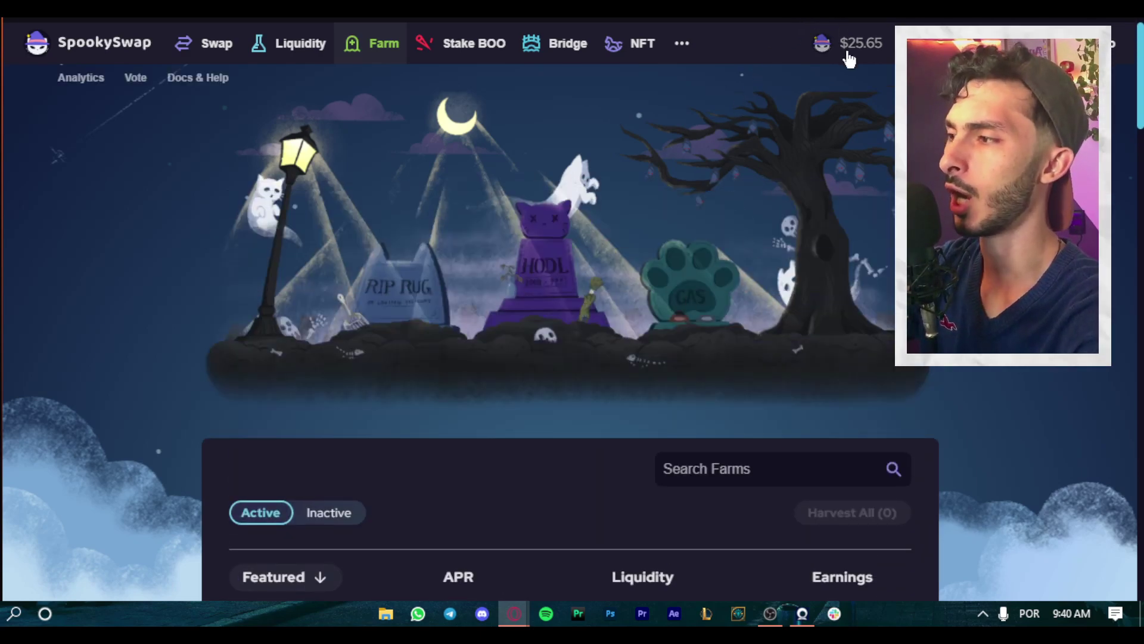
{"action": "scroll", "coordinate": [849, 58], "scroll_direction": "down", "scroll_amount": 3}
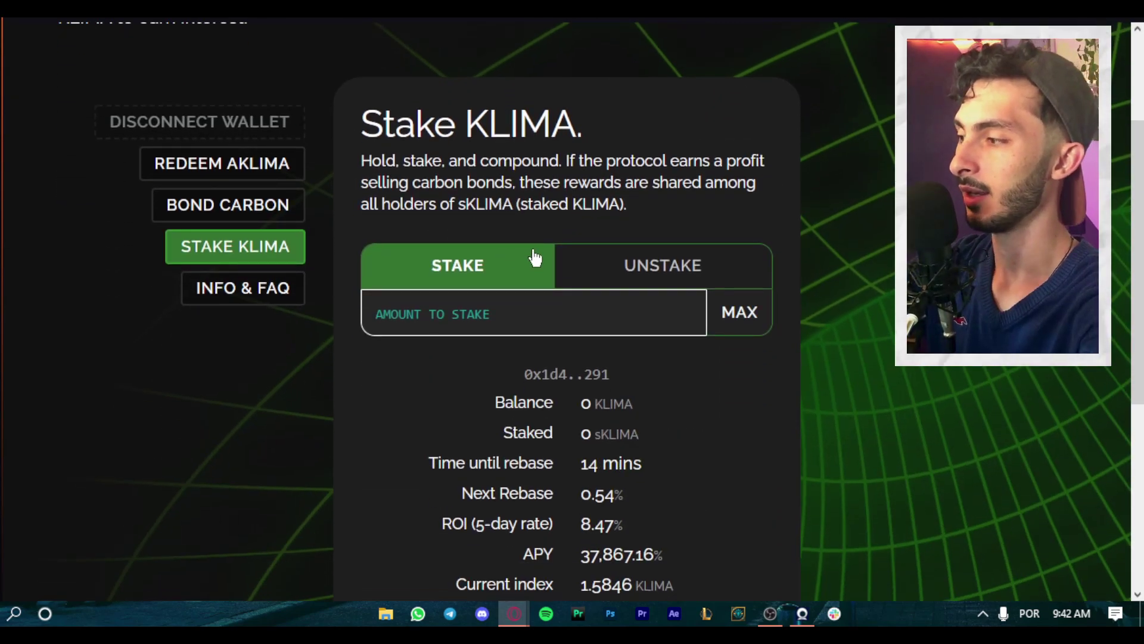
Switch to the Klima dApp's Stake KLIMA page and review its staking balance, rebase and APY details
{"action": "scroll", "coordinate": [620, 190], "scroll_direction": "up", "scroll_amount": 1}
{"action": "scroll", "coordinate": [621, 190], "scroll_direction": "up", "scroll_amount": 3}
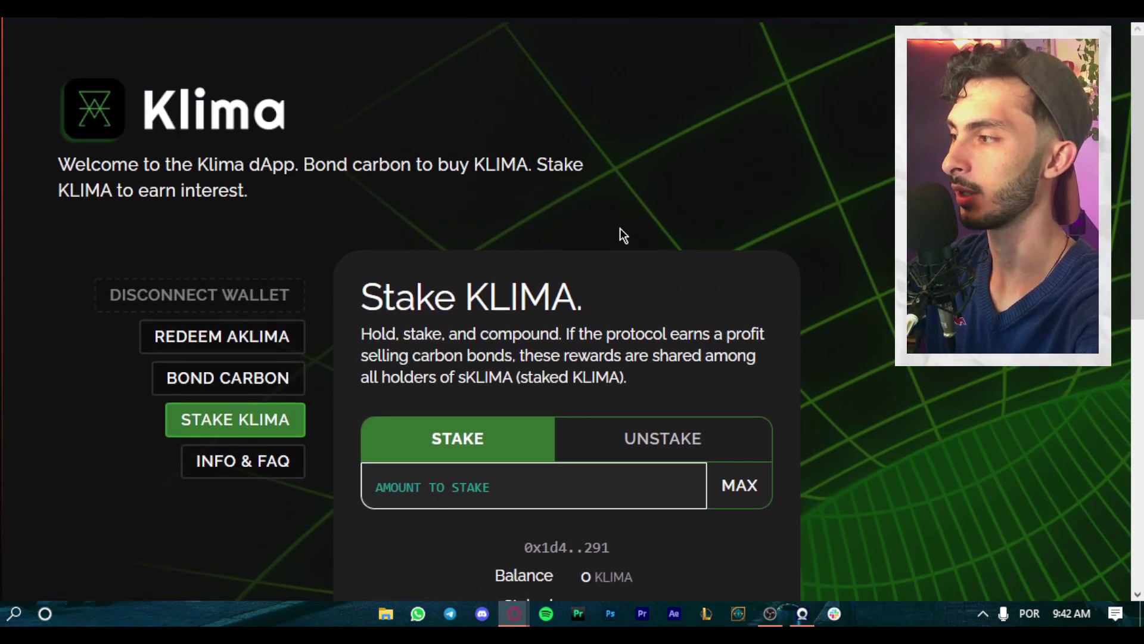
{"action": "scroll", "coordinate": [621, 227], "scroll_direction": "down", "scroll_amount": 5}
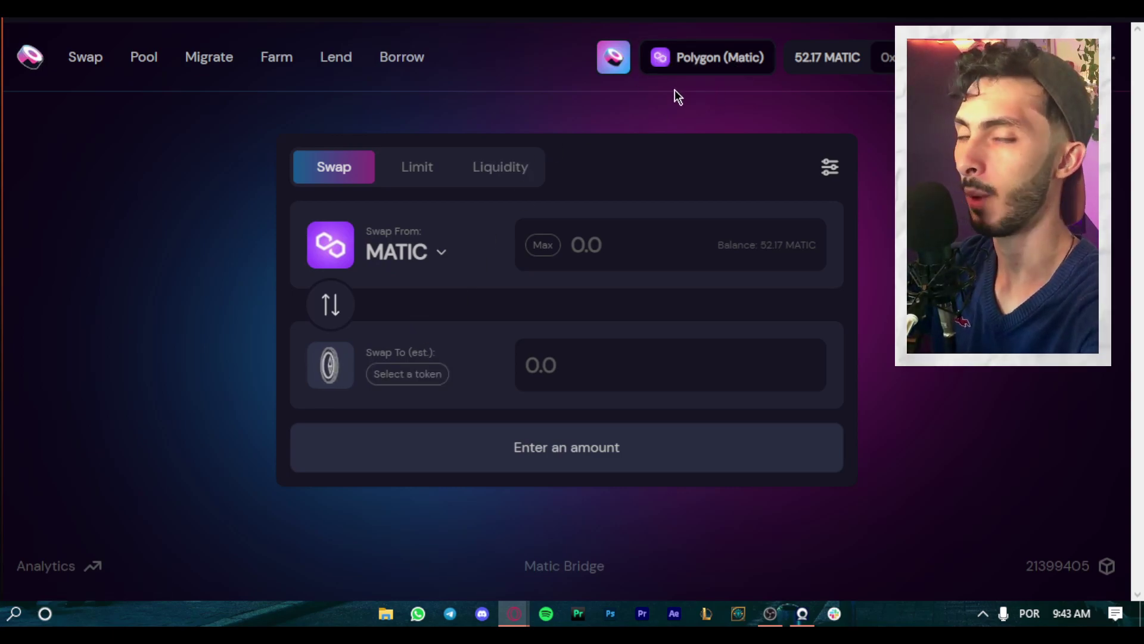
In SushiSwap on Polygon, swap 51 MATIC for KLIMA and confirm the swap
{"action": "left_click", "coordinate": [417, 381]}
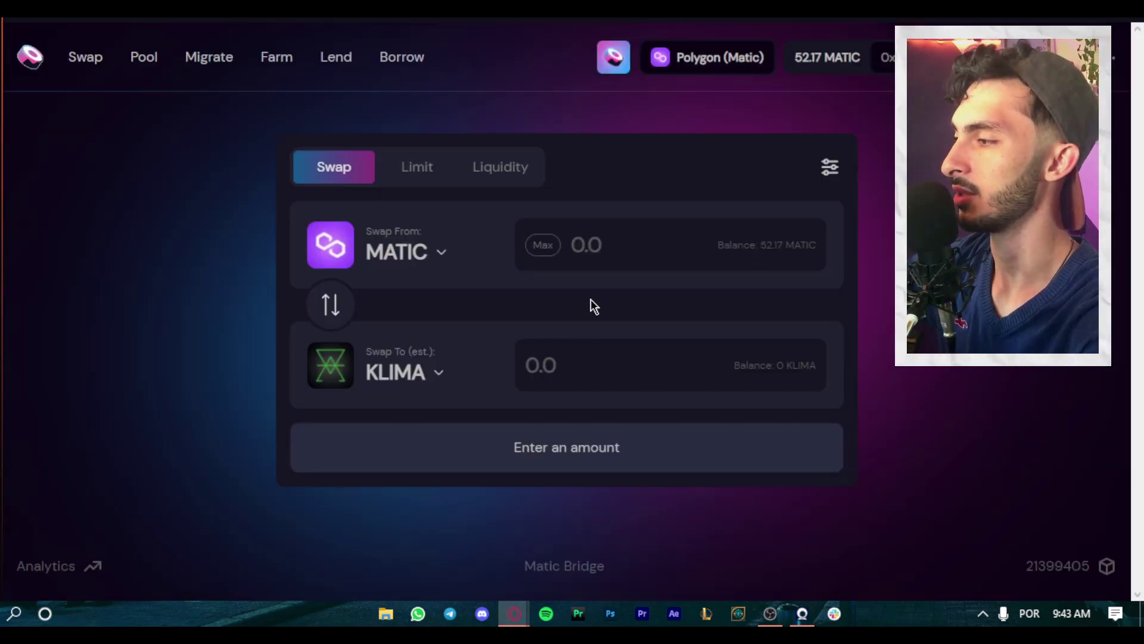
{"action": "left_click", "coordinate": [695, 252]}
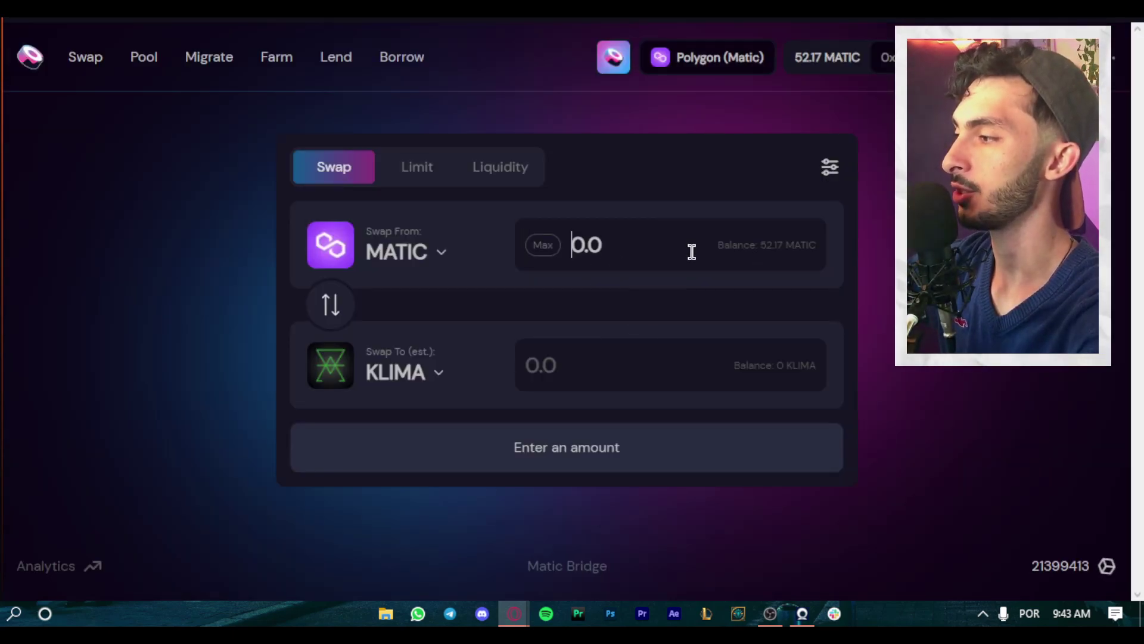
{"action": "type", "text": "51"}
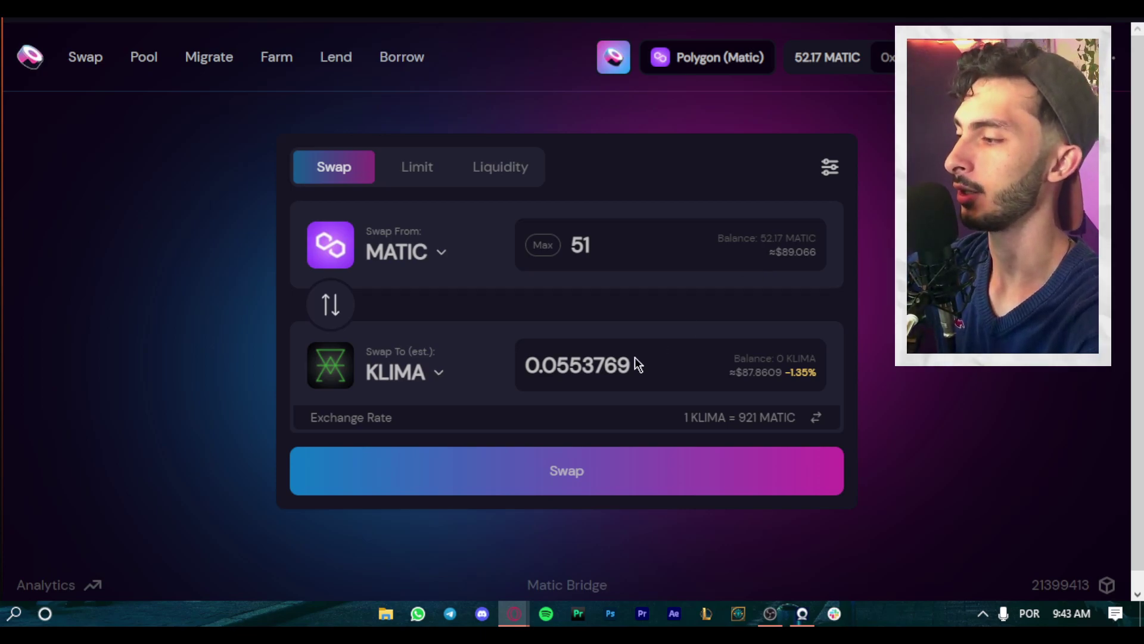
{"action": "left_click", "coordinate": [576, 476]}
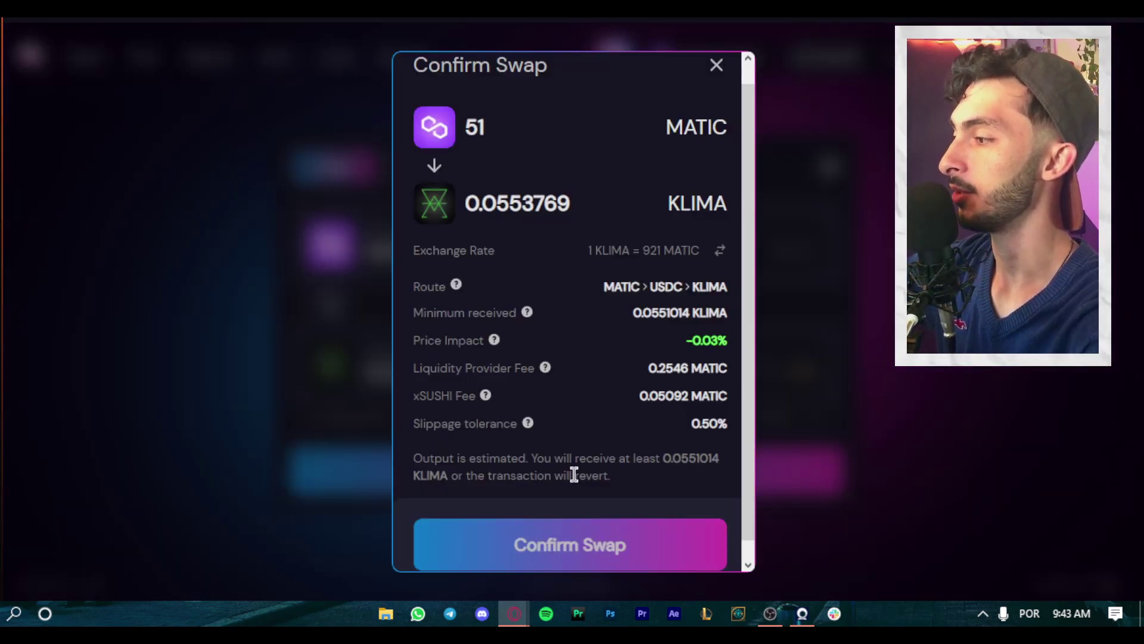
{"action": "left_click", "coordinate": [571, 542]}
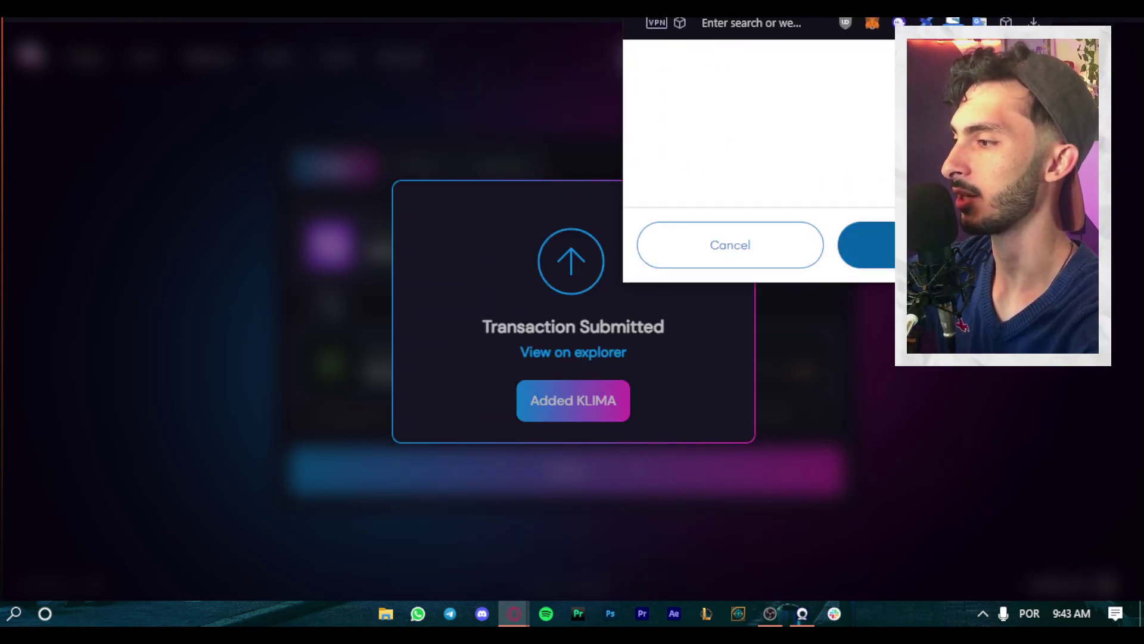
Add the KLIMA token to MetaMask and check its balance among the wallet's assets
{"action": "left_click", "coordinate": [867, 79]}
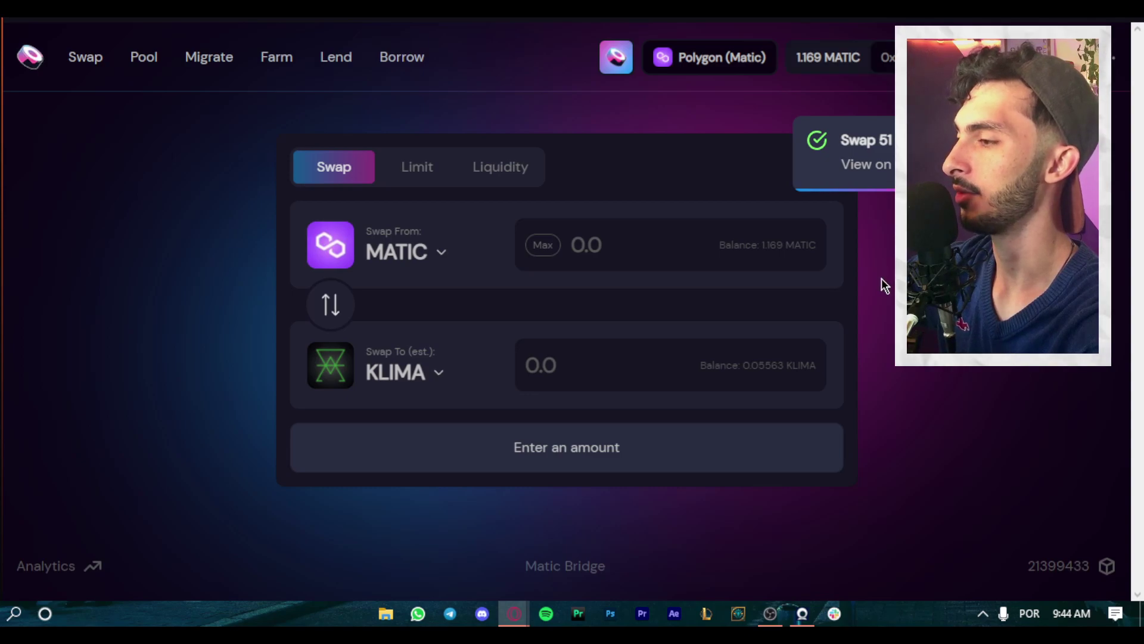
{"action": "left_click", "coordinate": [911, 510]}
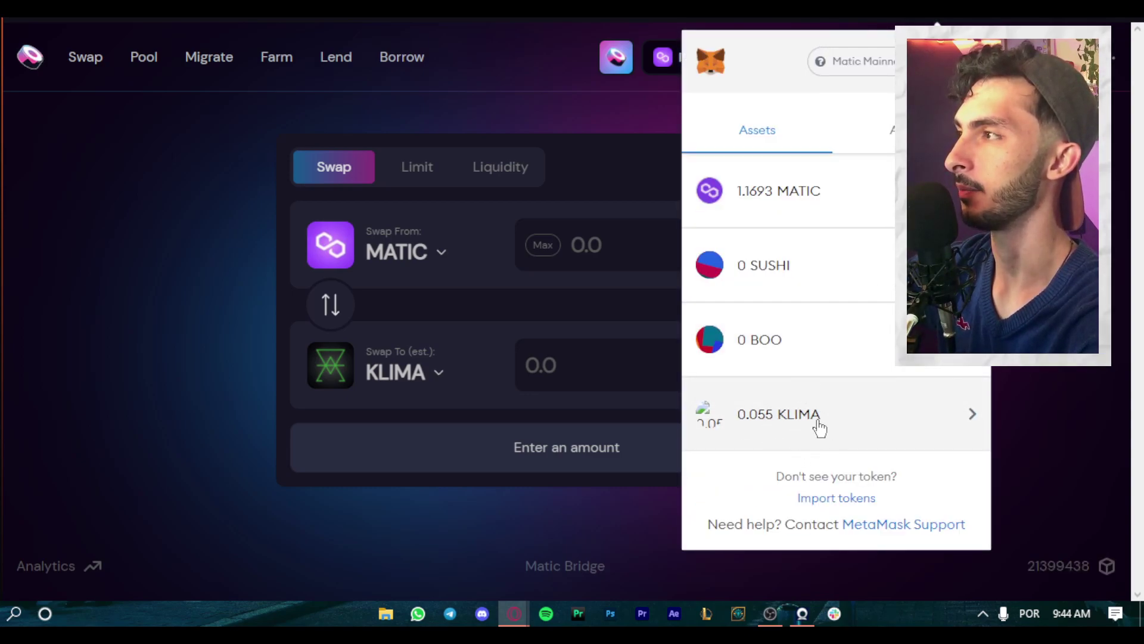
{"action": "left_click", "coordinate": [1013, 352]}
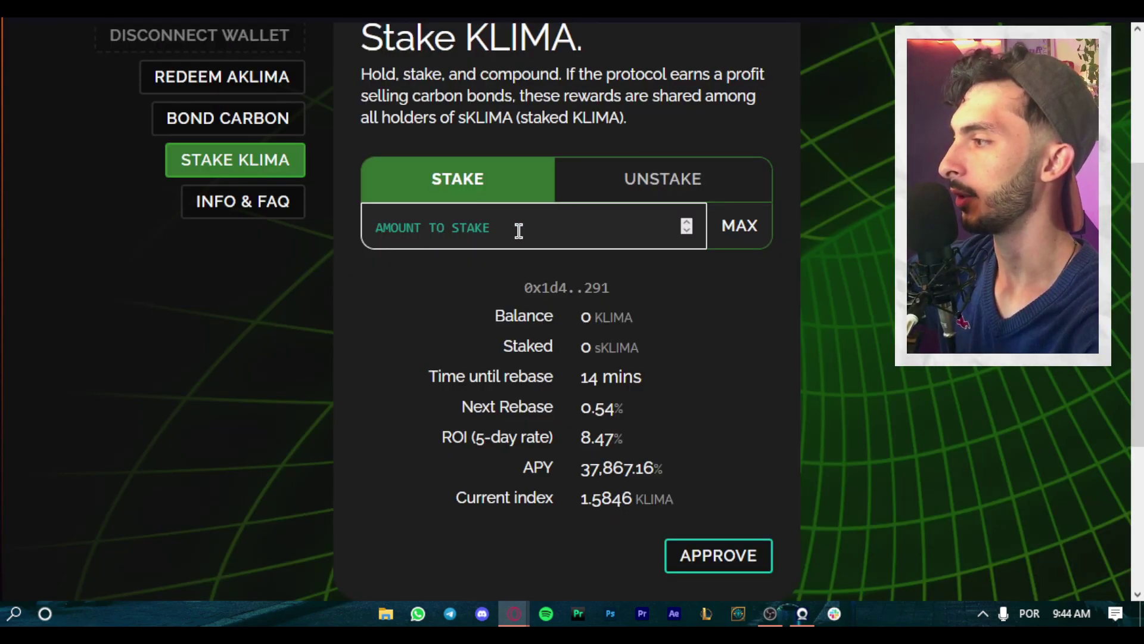
On the Stake KLIMA page, enter the maximum amount of 0.055634102 KLIMA and approve its spending in MetaMask
{"action": "left_click", "coordinate": [738, 225]}
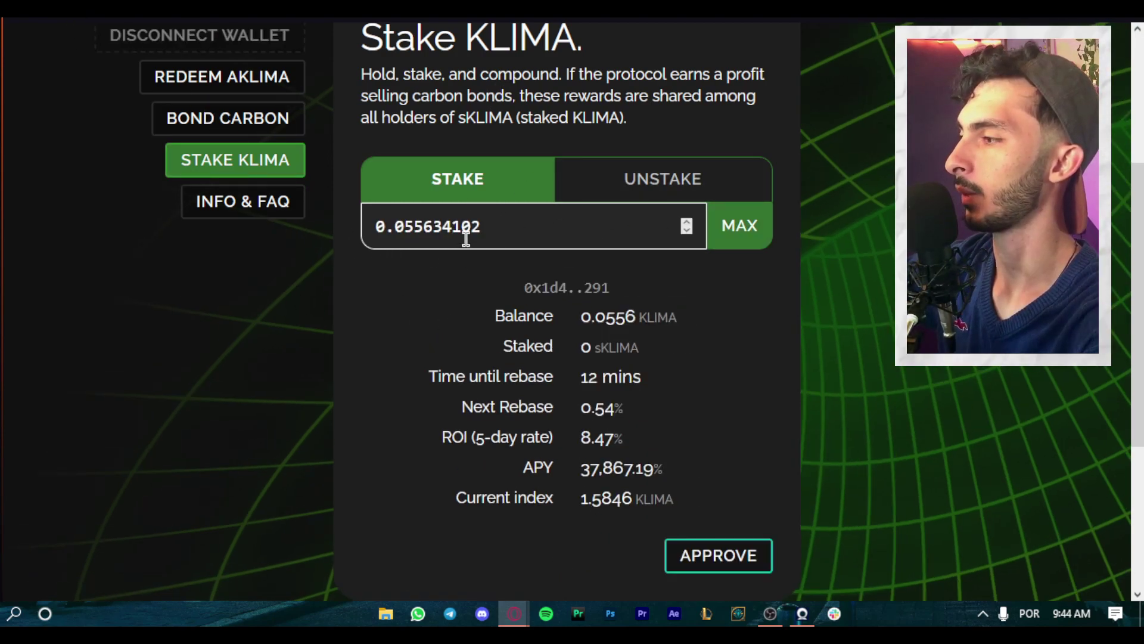
{"action": "left_click", "coordinate": [706, 553]}
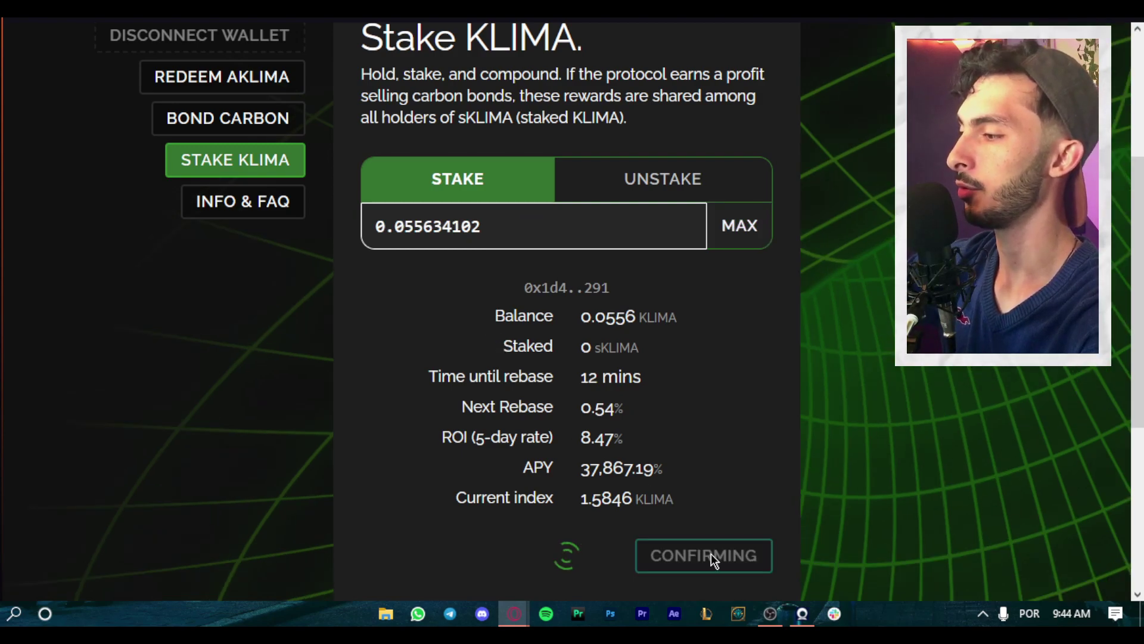
{"action": "left_click", "coordinate": [696, 292]}
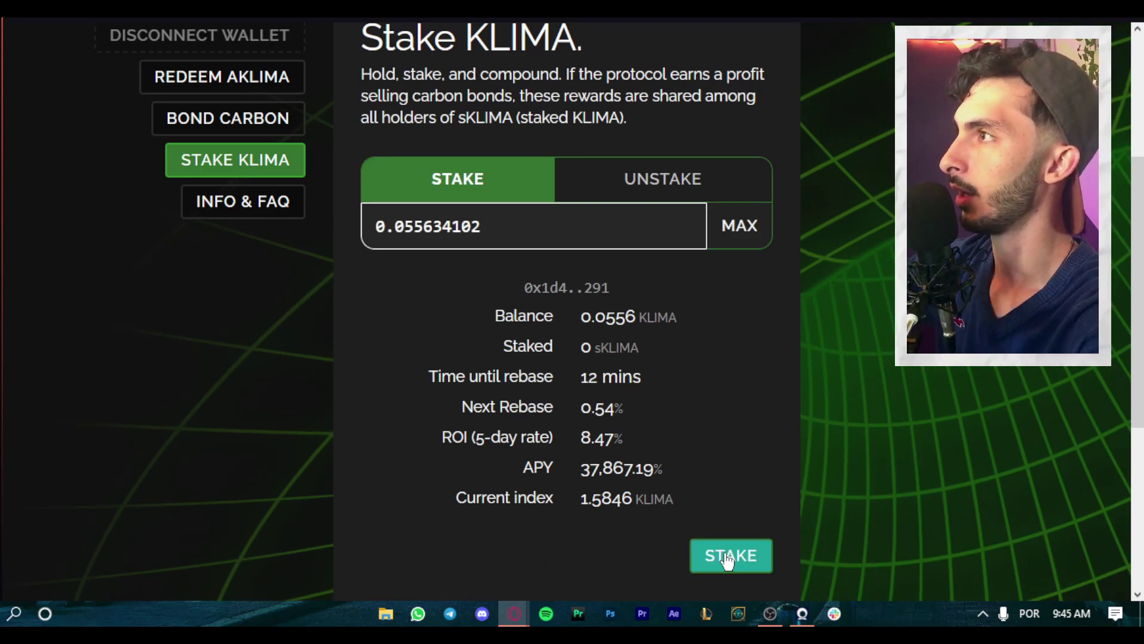
Stake the entered KLIMA, confirming the transaction in MetaMask, and reload the page to check the staked balance
{"action": "left_click", "coordinate": [733, 555]}
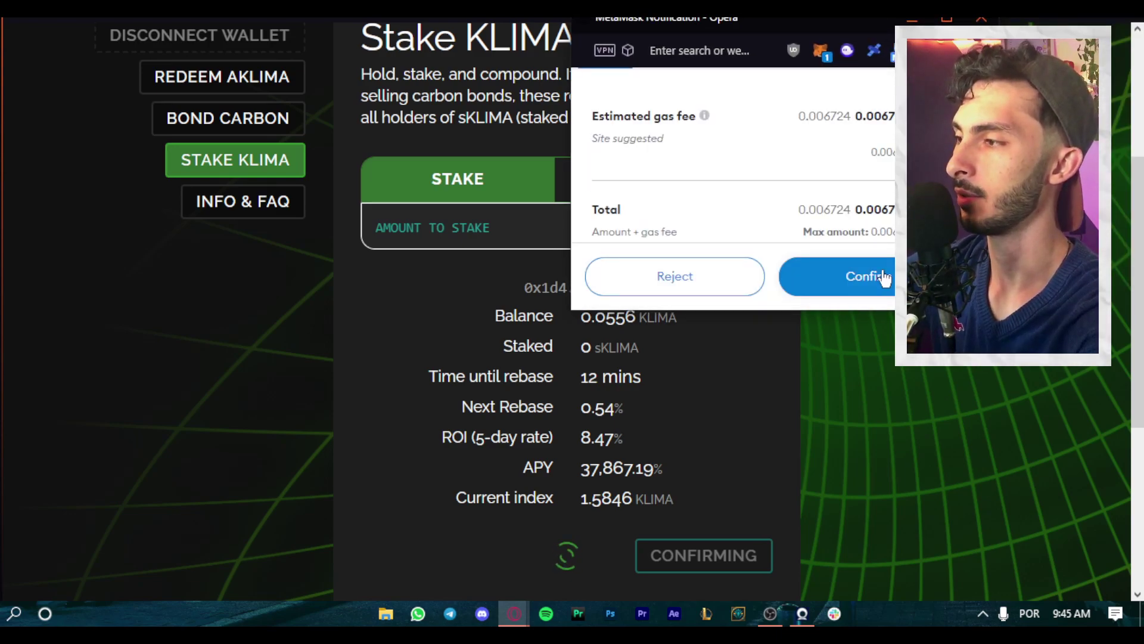
{"action": "left_click", "coordinate": [883, 277]}
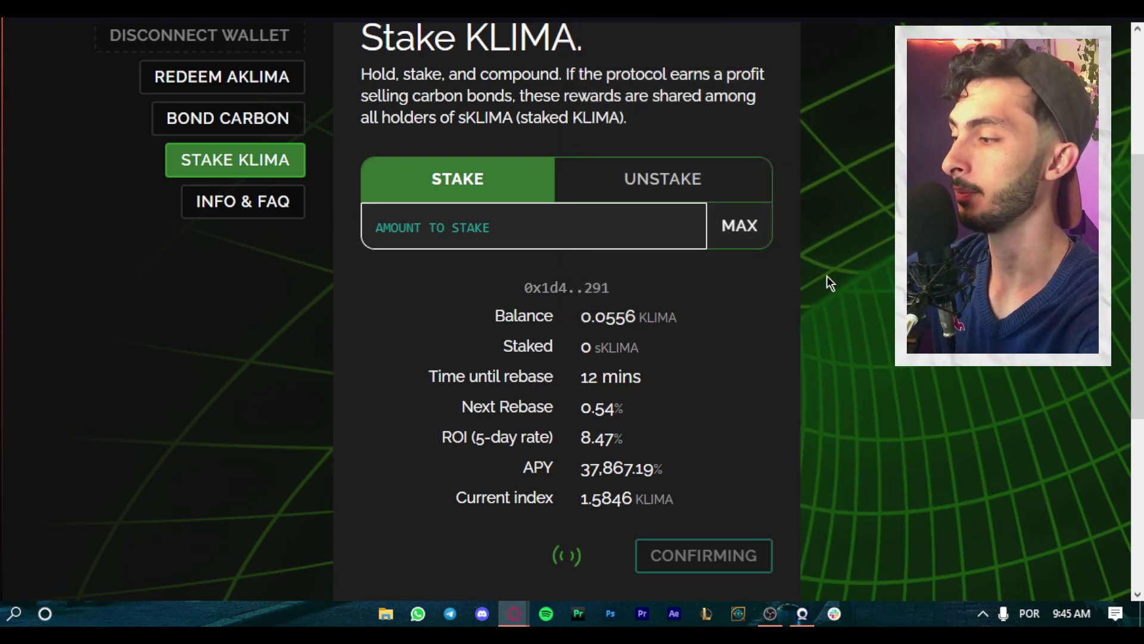
{"action": "scroll", "coordinate": [806, 255], "scroll_direction": "down", "scroll_amount": 2}
{"action": "scroll", "coordinate": [57, 207], "scroll_direction": "up", "scroll_amount": 4}
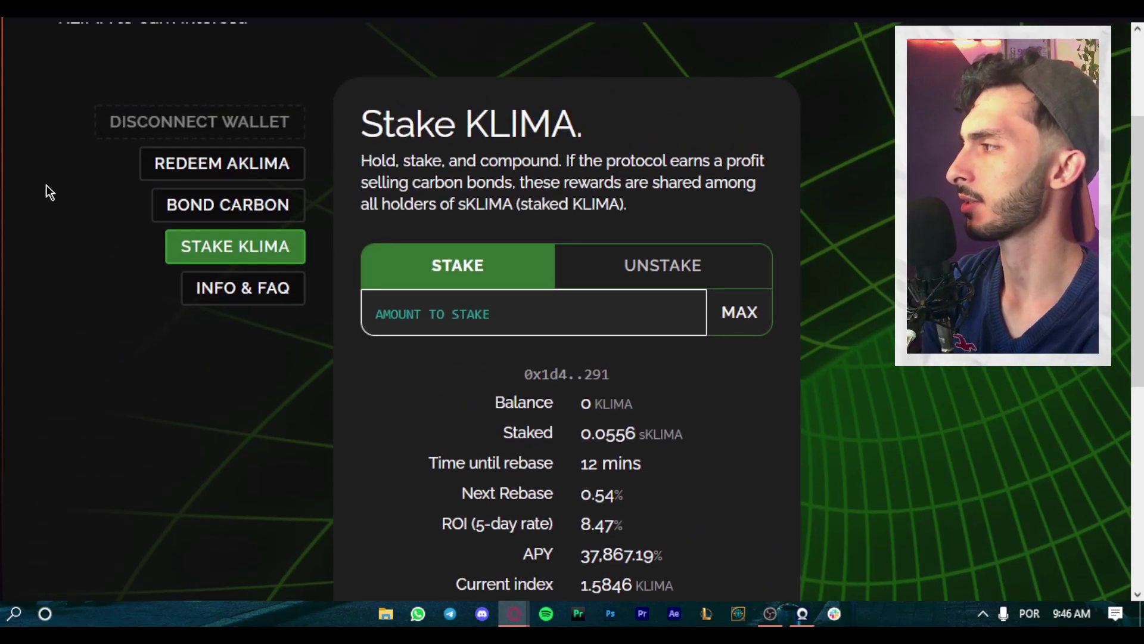
{"action": "key", "text": "F5"}
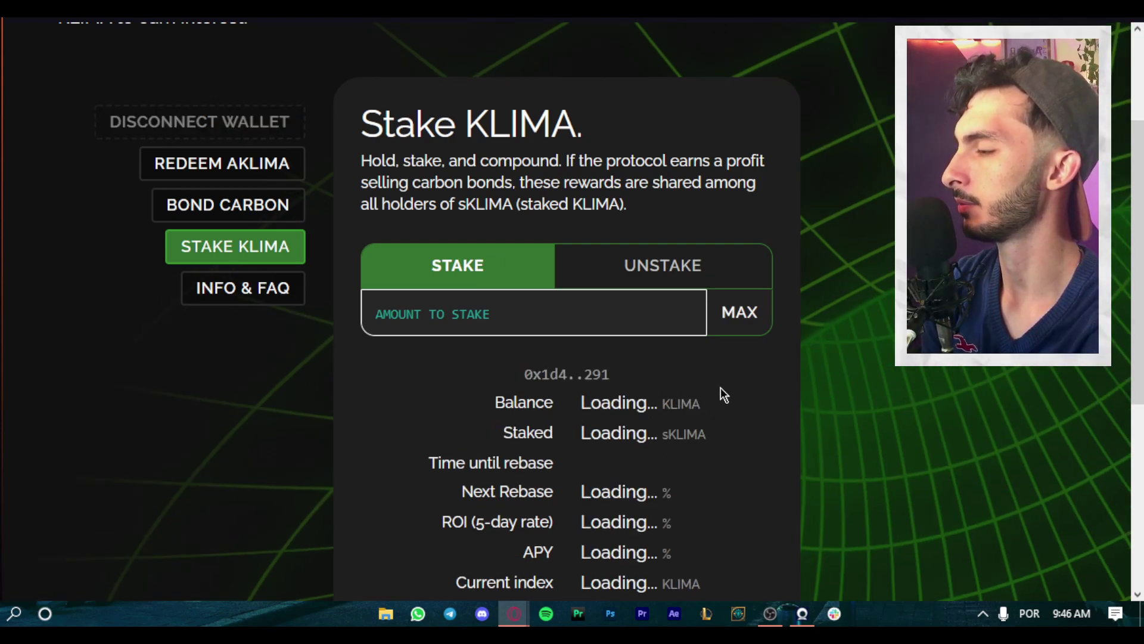
{"action": "scroll", "coordinate": [718, 388], "scroll_direction": "down", "scroll_amount": 2}
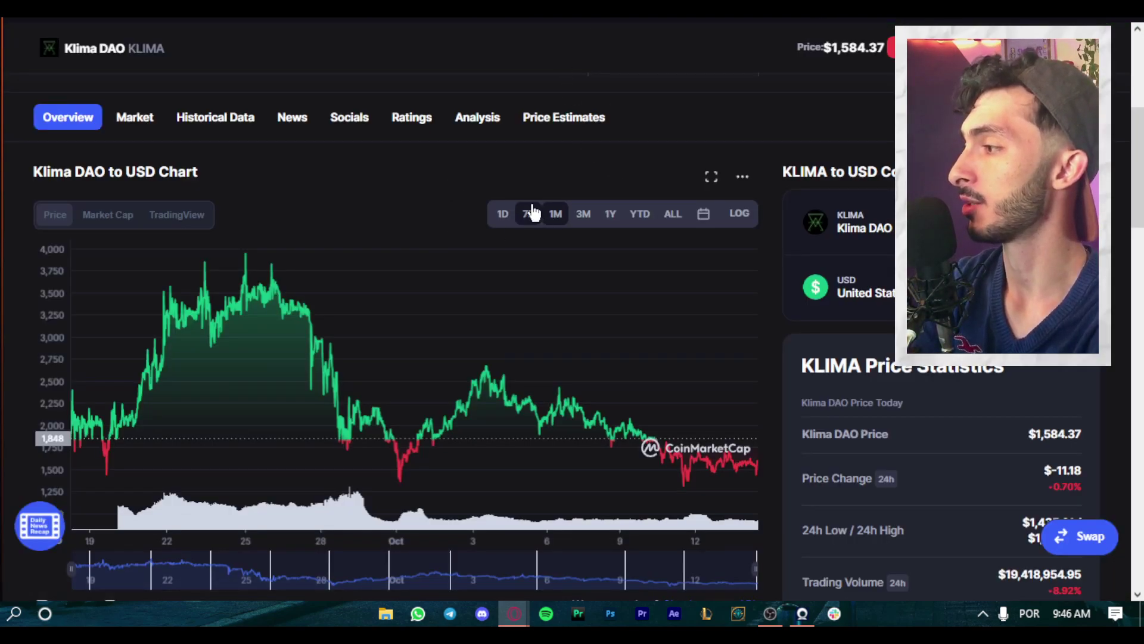
Examine Klima DAO's USD price chart on CoinMarketCap over the 3M, 1M and 1D ranges, ending on 1M
{"action": "left_click", "coordinate": [583, 215]}
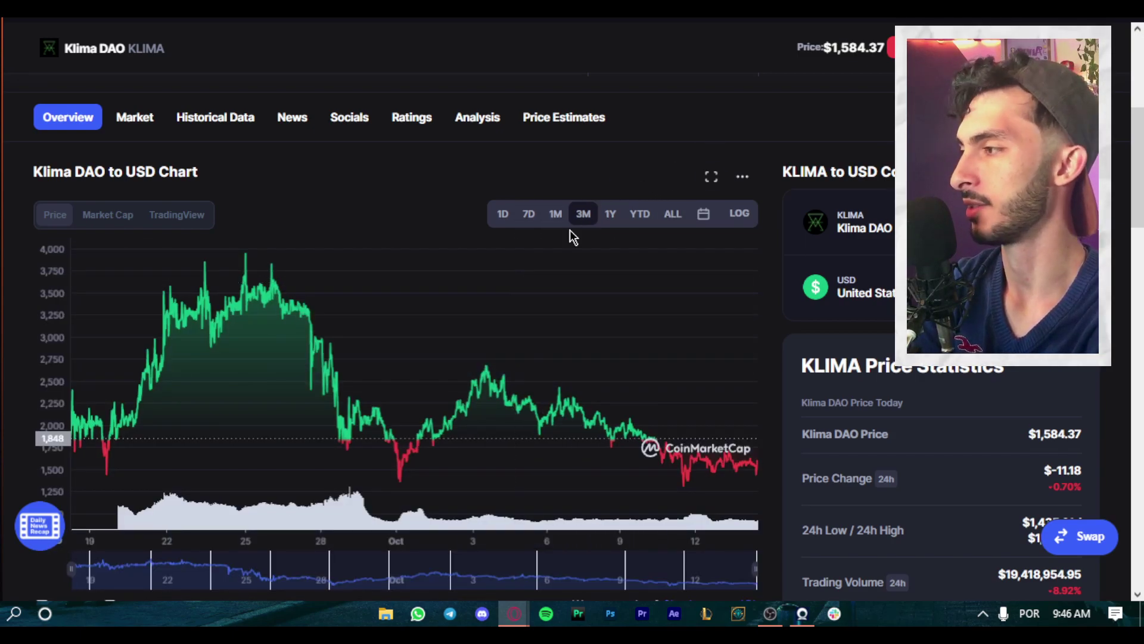
{"action": "left_click", "coordinate": [556, 214]}
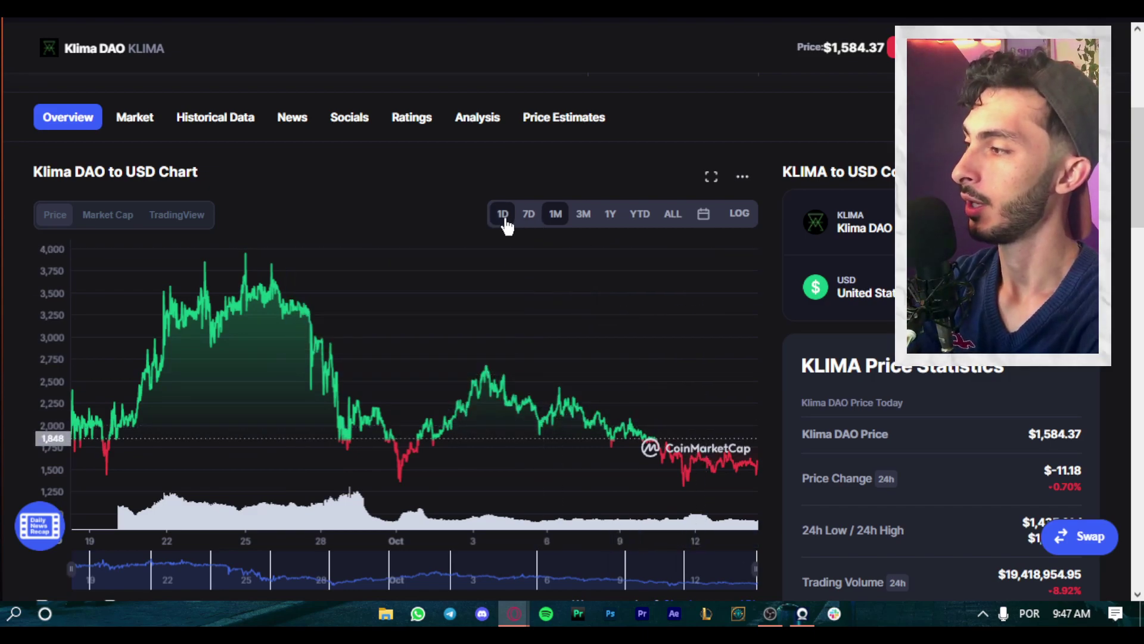
{"action": "left_click", "coordinate": [502, 216]}
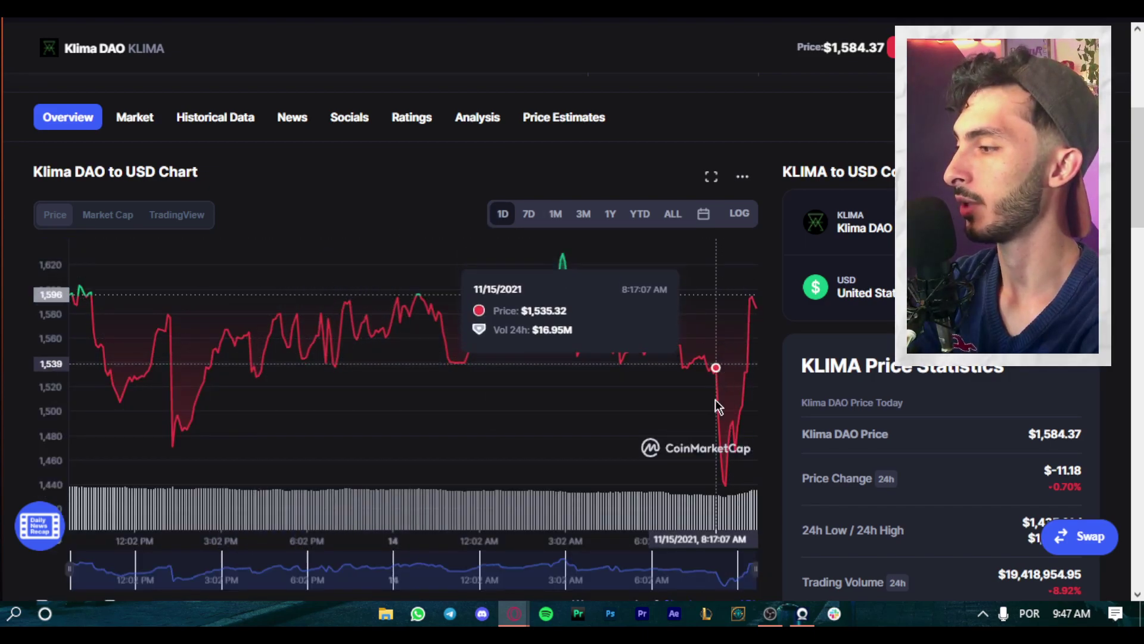
{"action": "left_click", "coordinate": [584, 214]}
{"action": "left_click", "coordinate": [556, 215]}
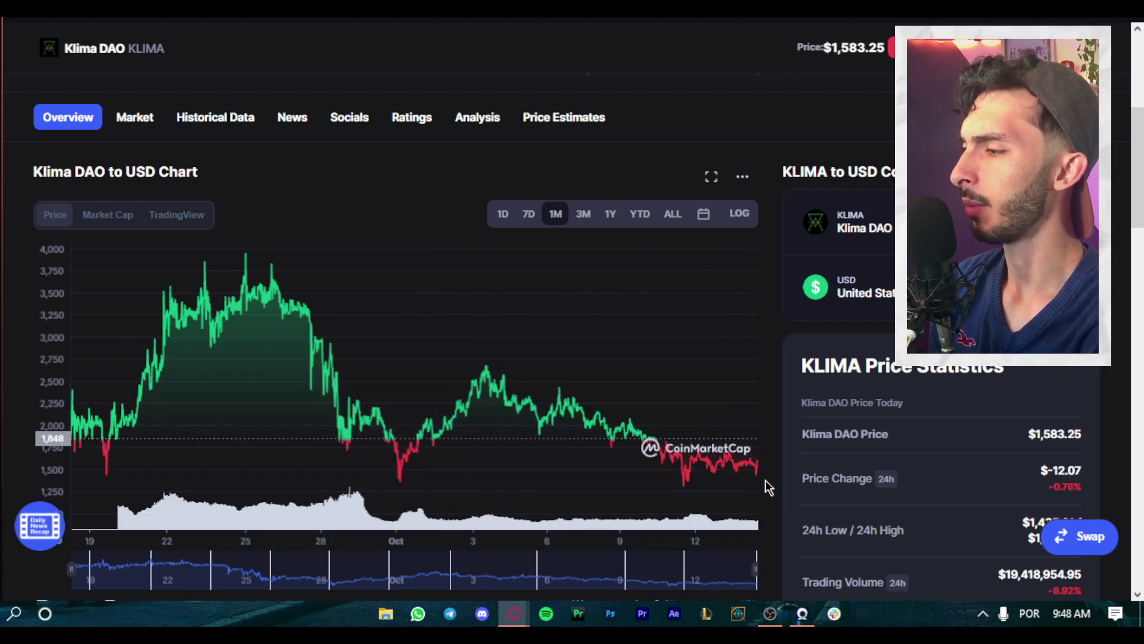
{"action": "scroll", "coordinate": [784, 458], "scroll_direction": "up", "scroll_amount": 2}
{"action": "scroll", "coordinate": [784, 456], "scroll_direction": "down", "scroll_amount": 2}
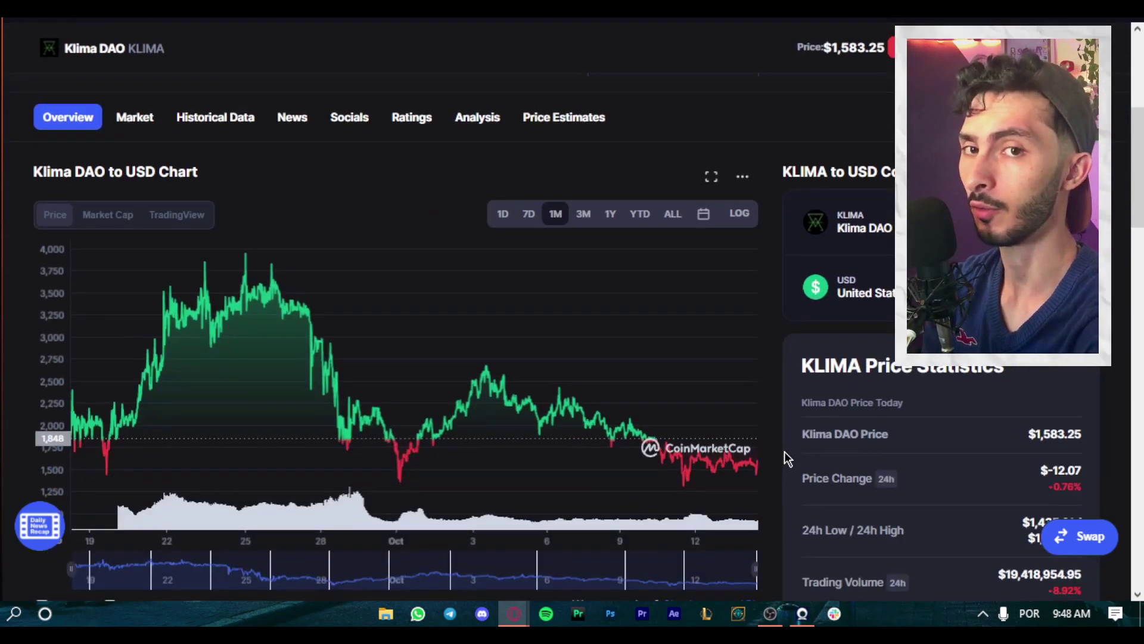